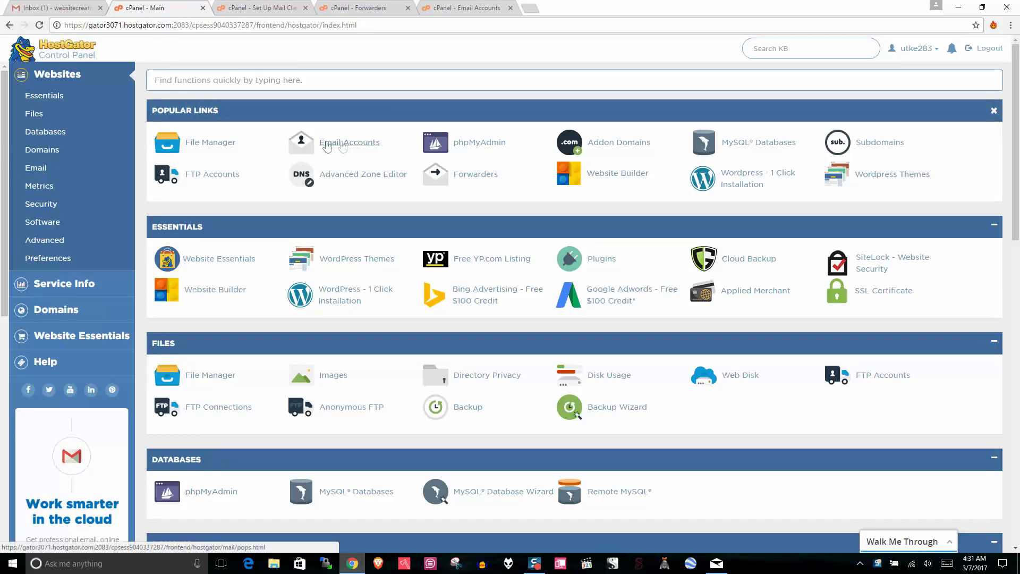
- Switch to the cPanel Email Accounts tab to view the domain's hello mailbox
click(471, 4)
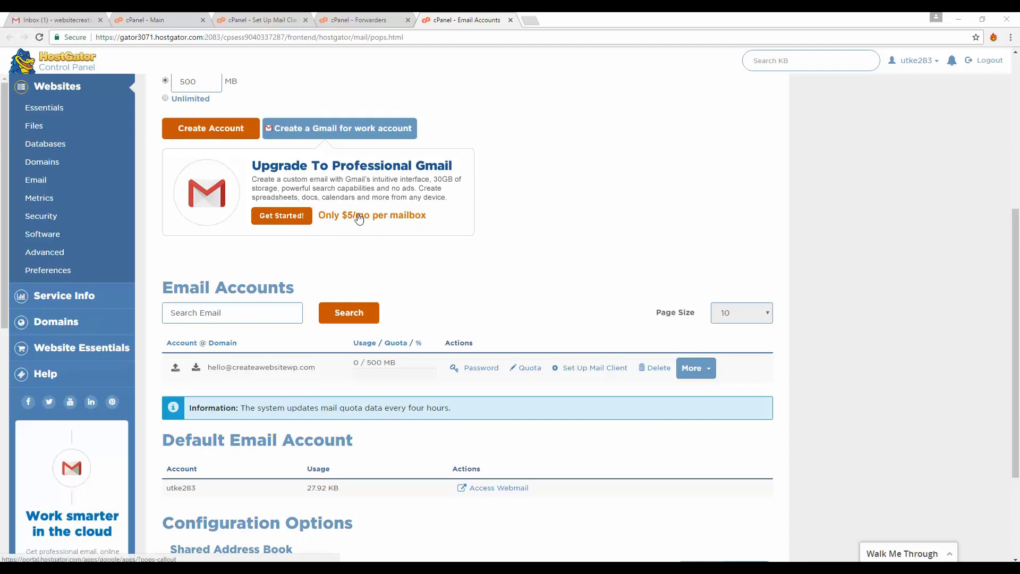
- Highlight the hello mailbox's full address in Email Accounts, then go back to cPanel's main page
scroll(659, 292, up, 5)
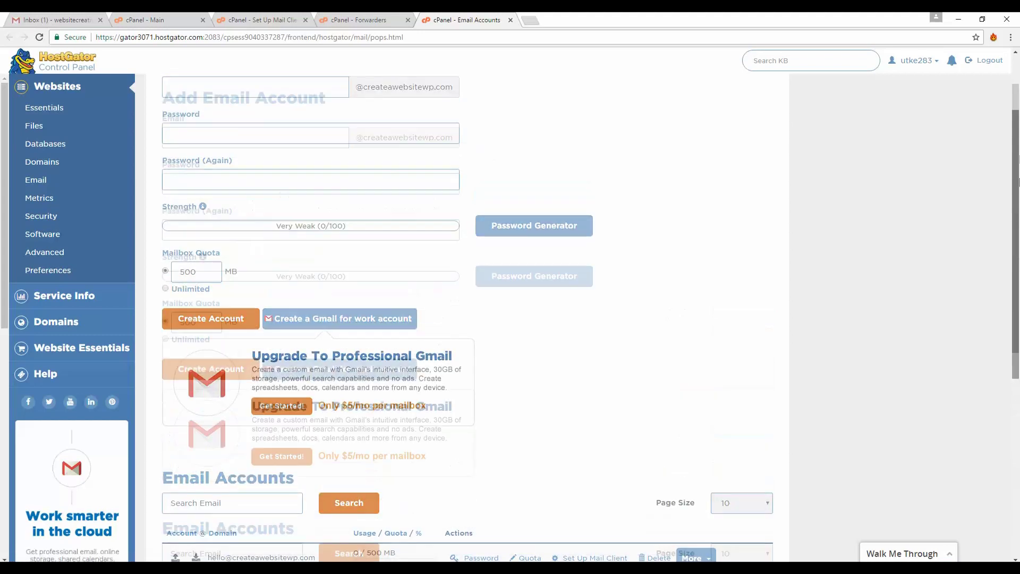
click(183, 18)
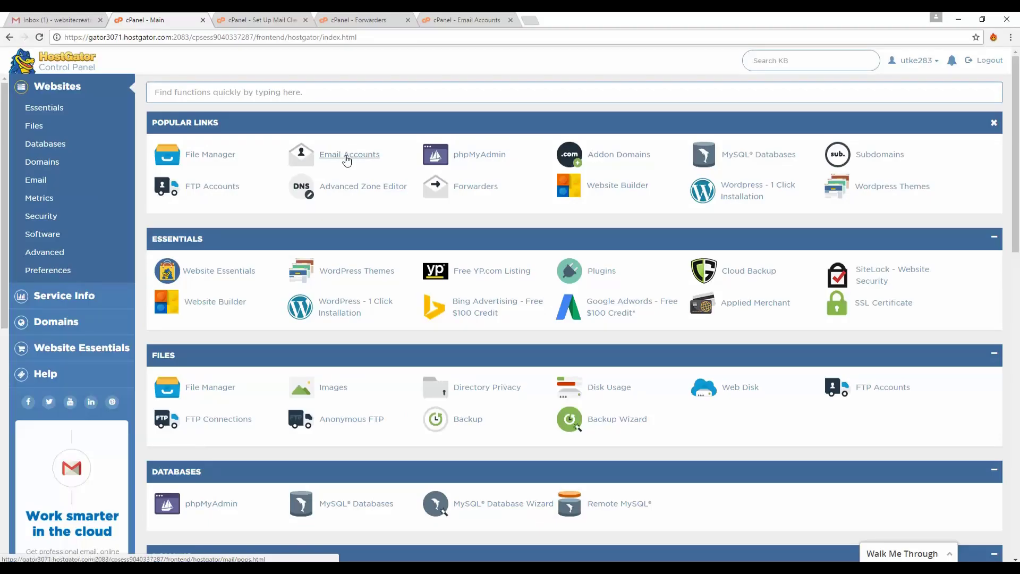
click(668, 10)
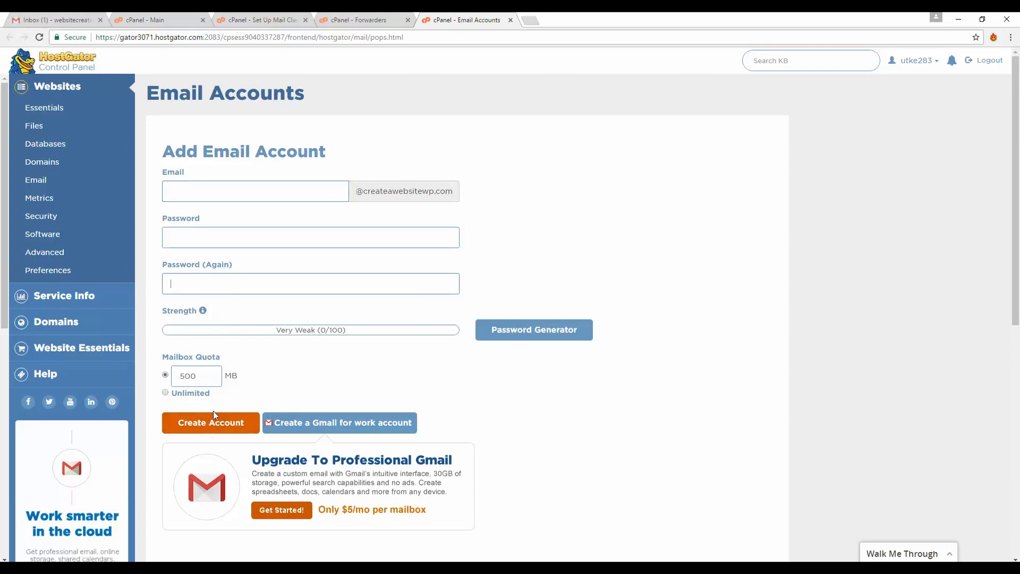
scroll(727, 349, down, 7)
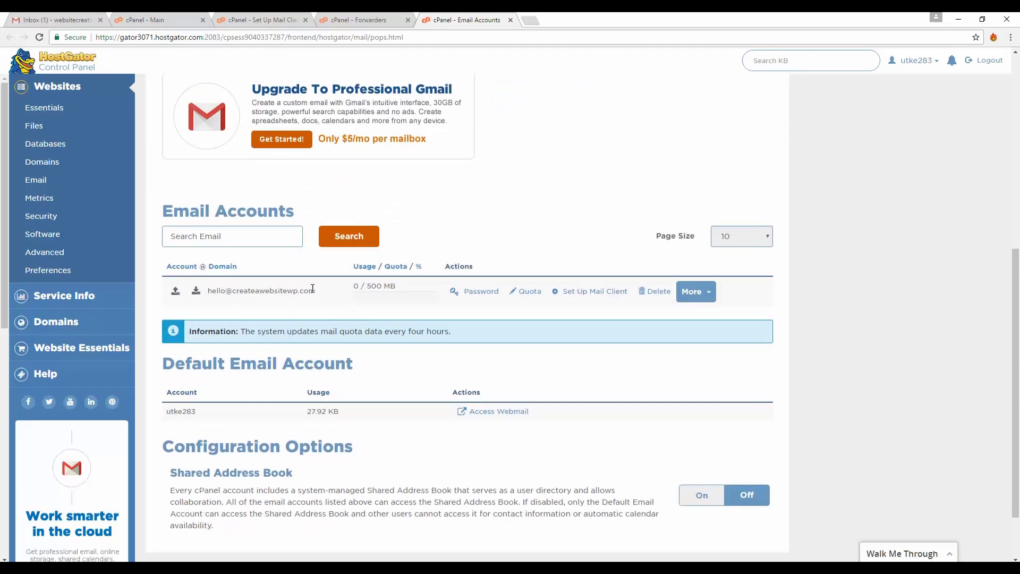
drag(321, 295, 206, 287)
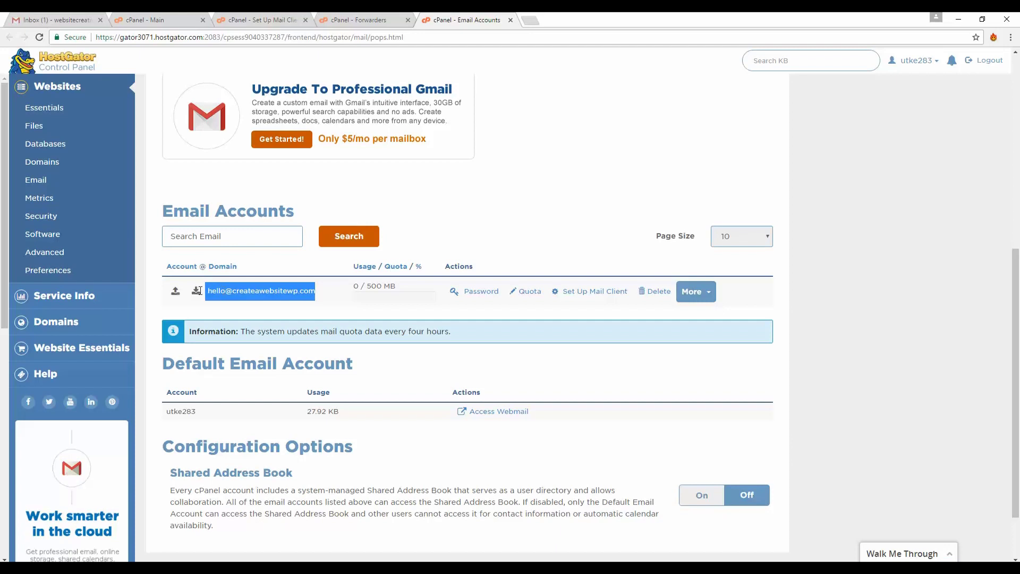
scroll(1013, 318, up, 5)
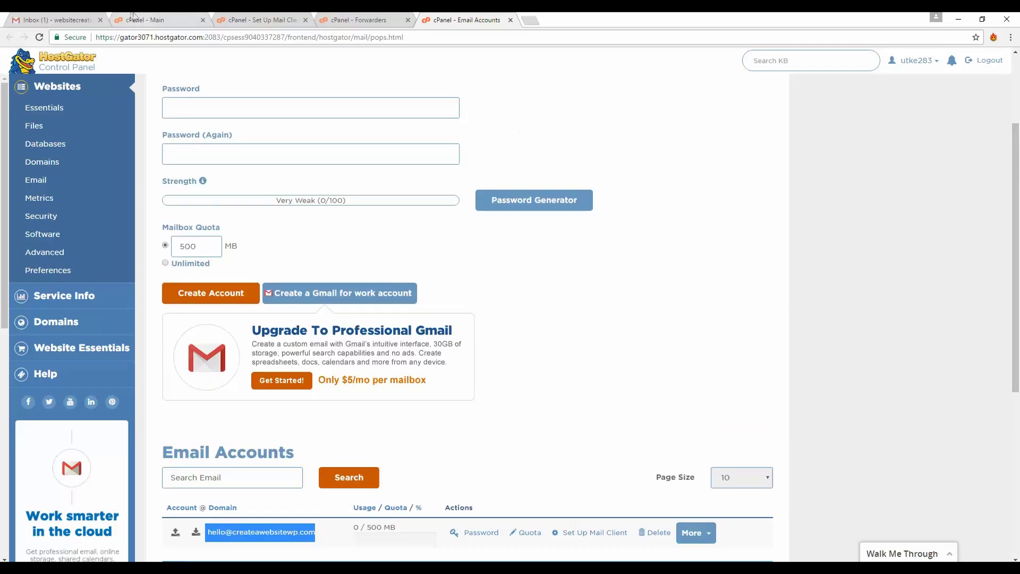
click(141, 18)
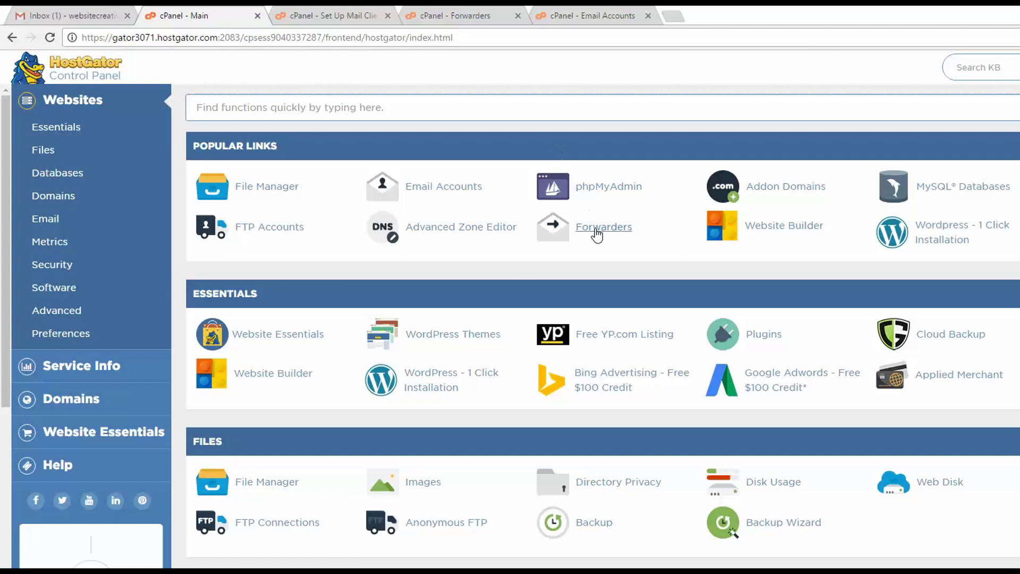
- Open Forwarders and Add Forwarder in new tabs and enter 'hello' as the address to forward
right_click(596, 230)
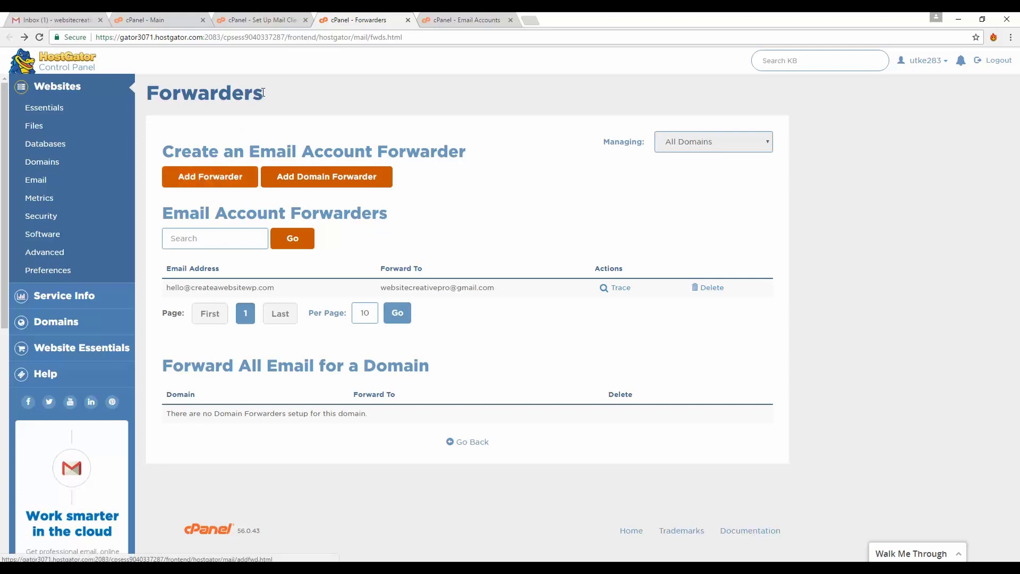
right_click(211, 176)
click(239, 183)
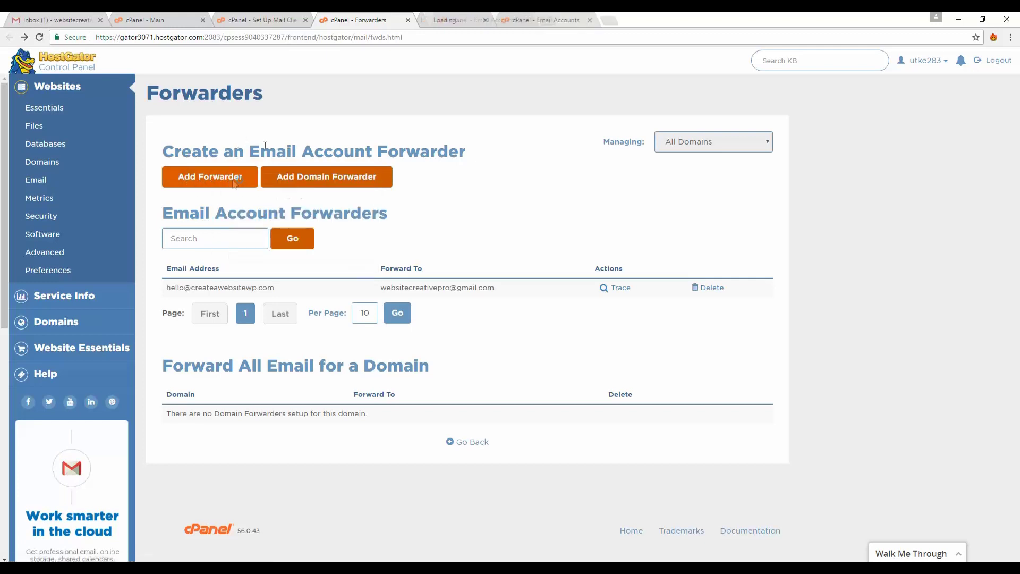
click(476, 16)
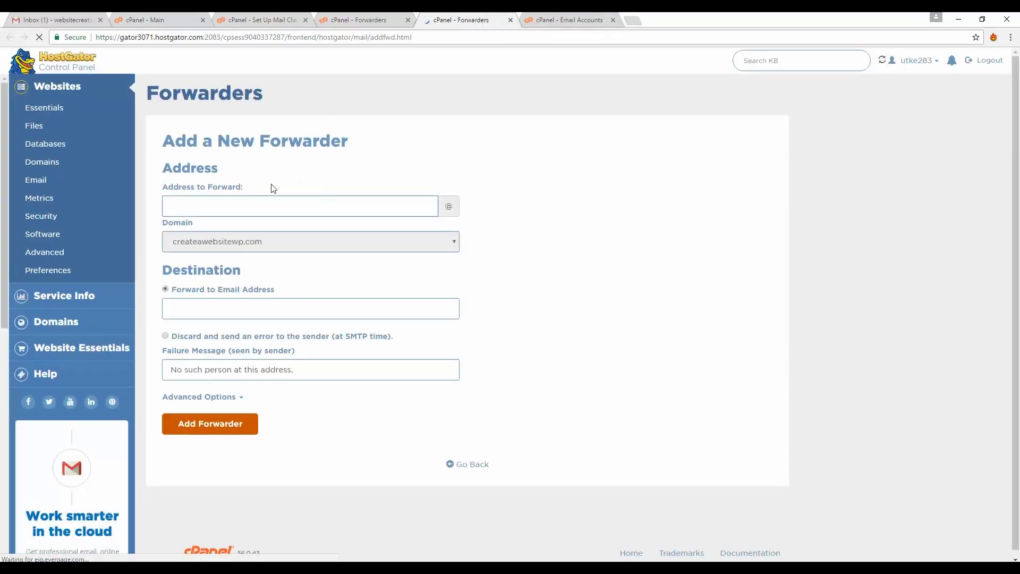
text(hello)
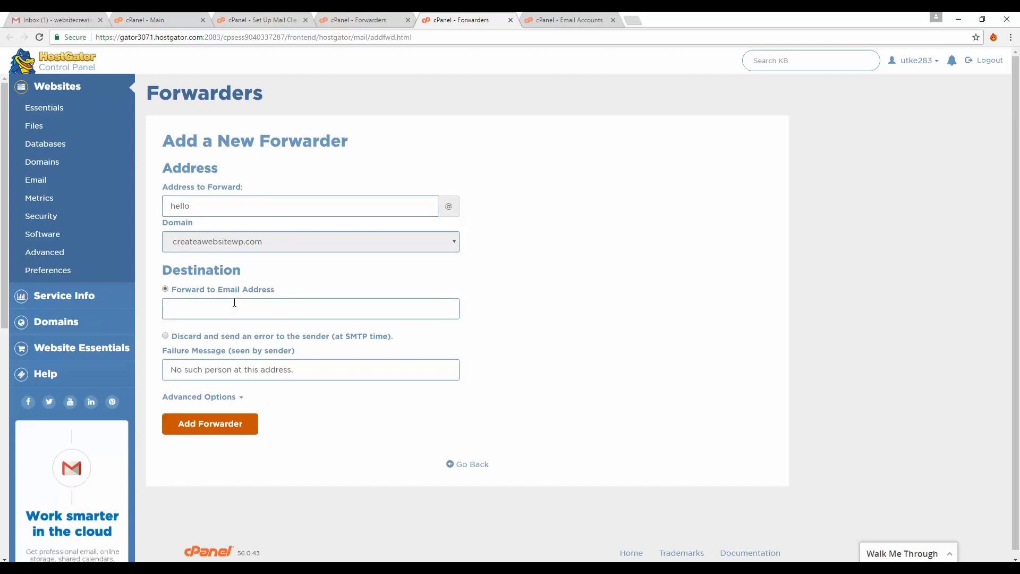
drag(275, 289, 220, 291)
click(214, 301)
- In the Forwarders list, highlight the hello address and its Gmail forward-to destination
click(358, 14)
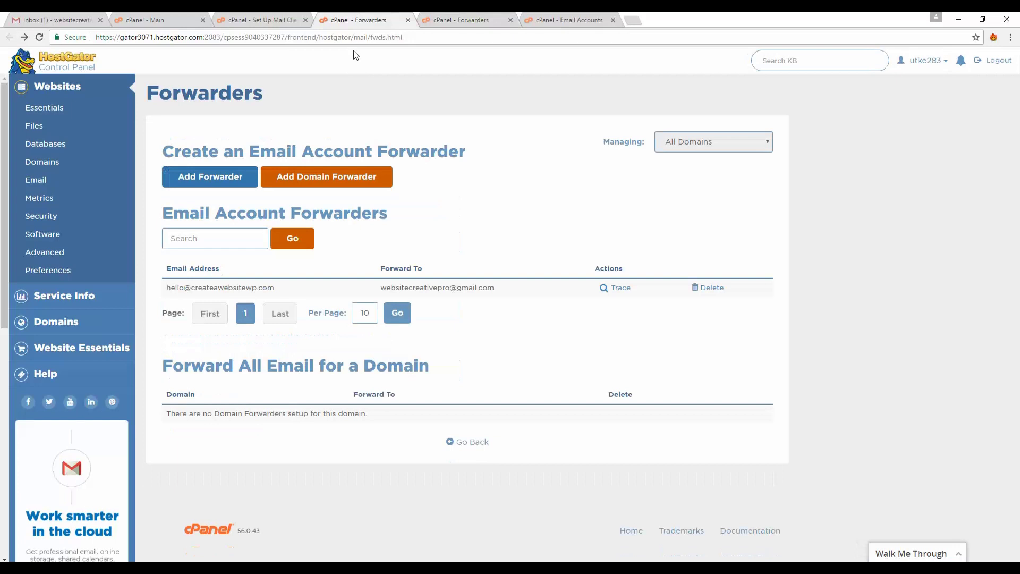
drag(284, 293, 166, 288)
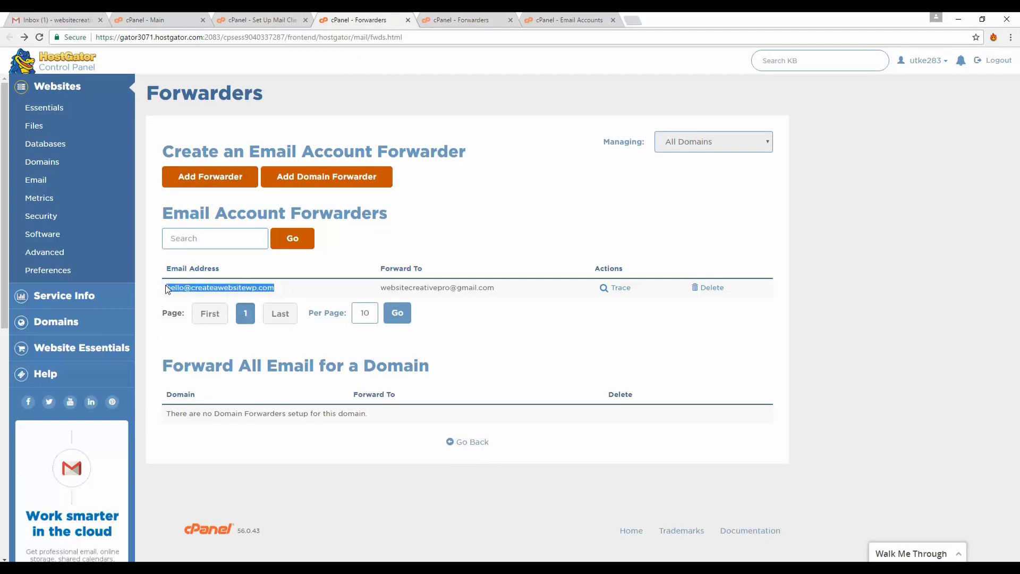
drag(504, 290, 368, 286)
click(265, 290)
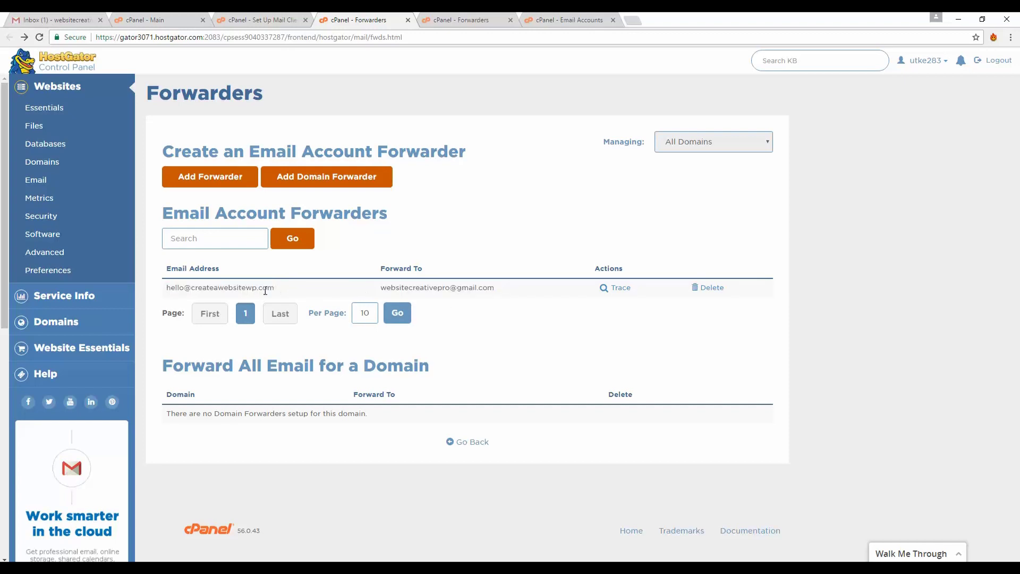
drag(289, 290, 166, 289)
click(462, 264)
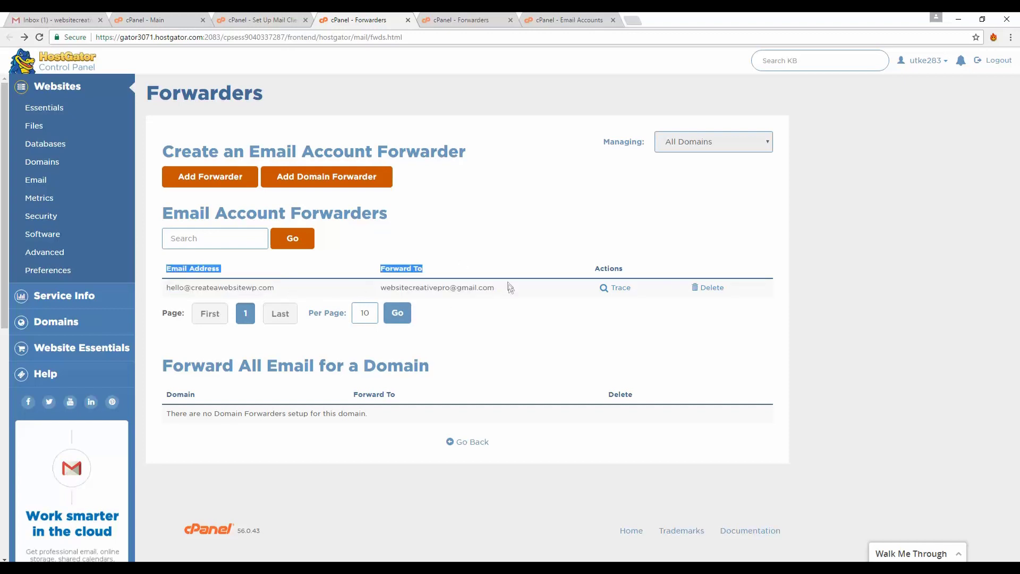
drag(510, 288, 379, 288)
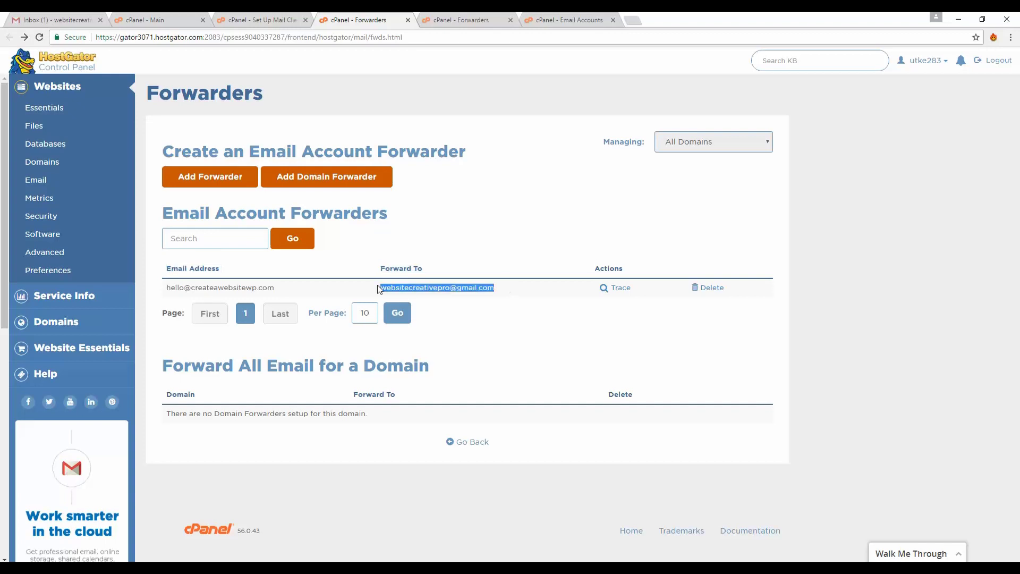
click(525, 336)
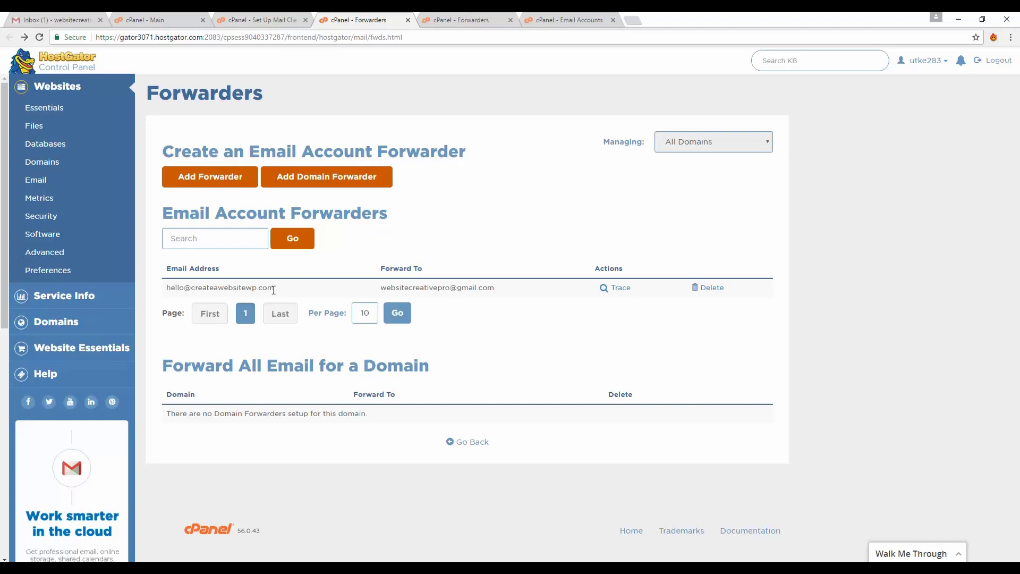
drag(378, 289, 534, 288)
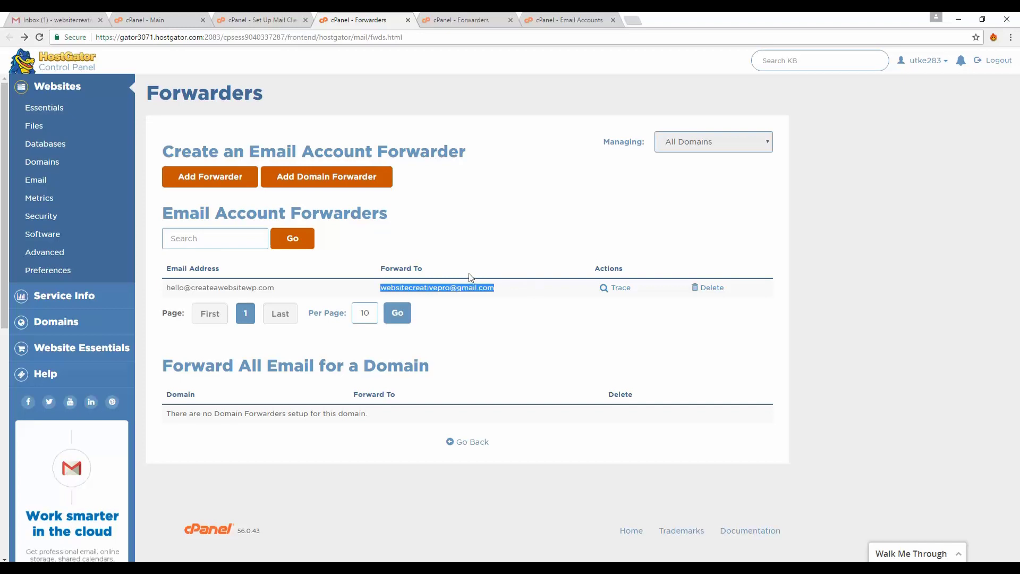
drag(501, 287, 379, 288)
click(440, 255)
- Open Gmail's full settings on the Accounts and Import tab
click(46, 17)
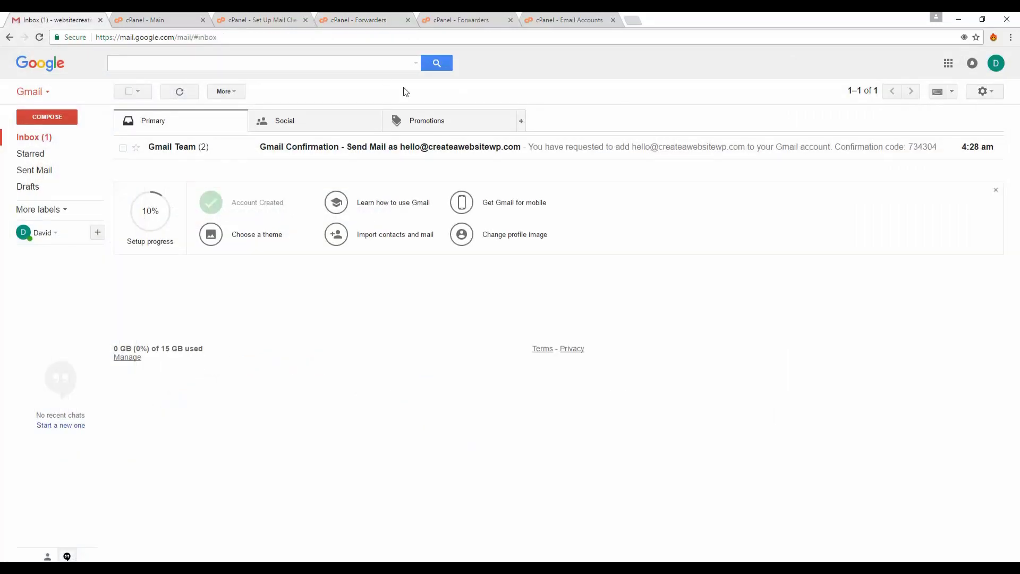
click(983, 92)
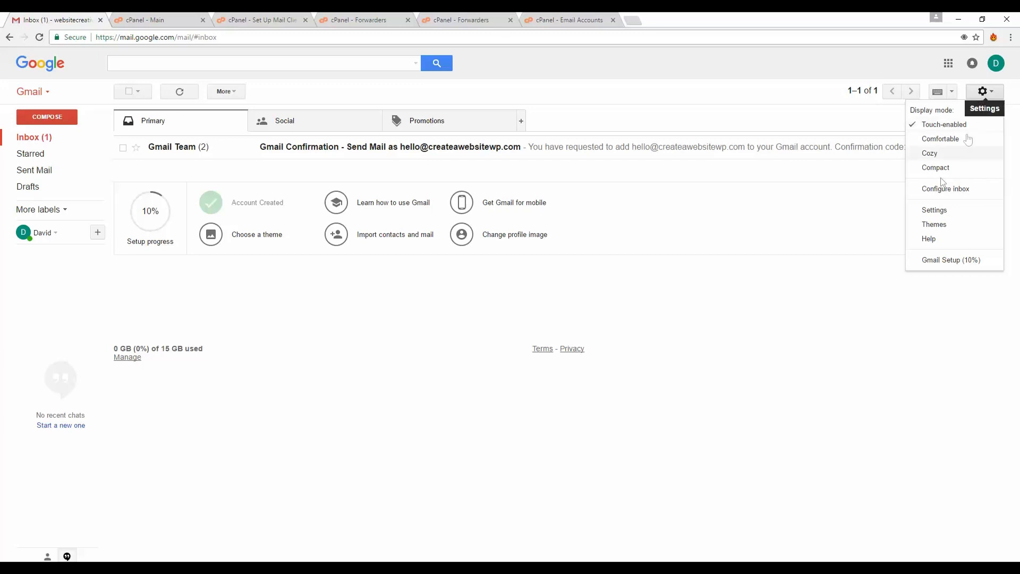
click(935, 211)
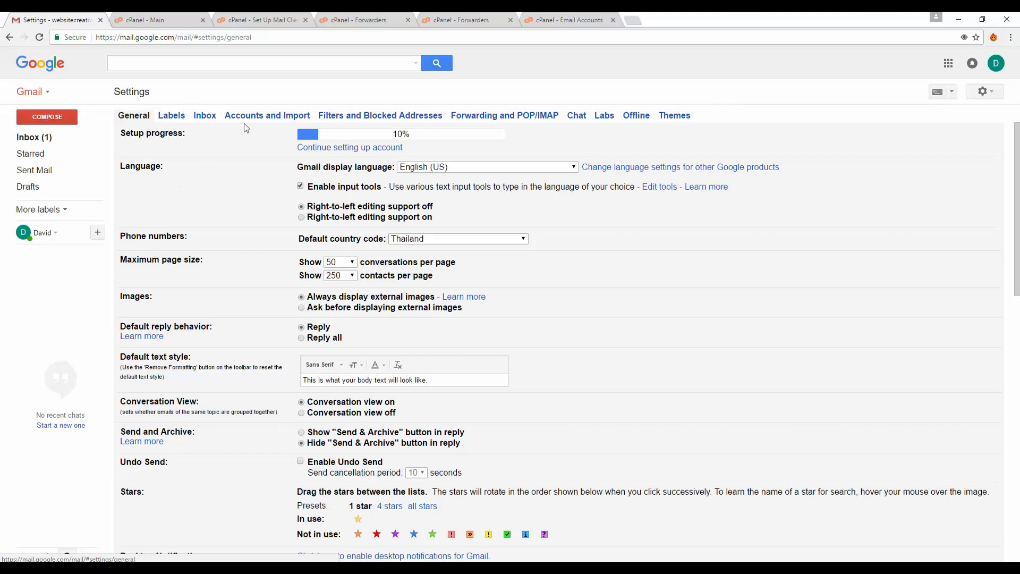
click(256, 113)
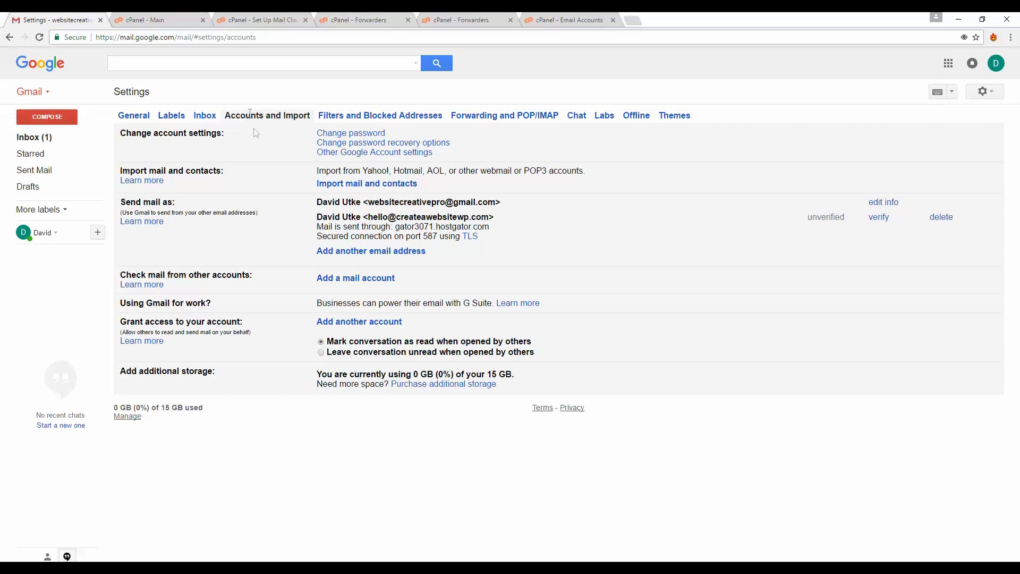
- Point out the Gmail and createawebsitewp.com addresses listed under Send mail as
drag(187, 205, 118, 204)
click(248, 214)
drag(496, 203, 361, 204)
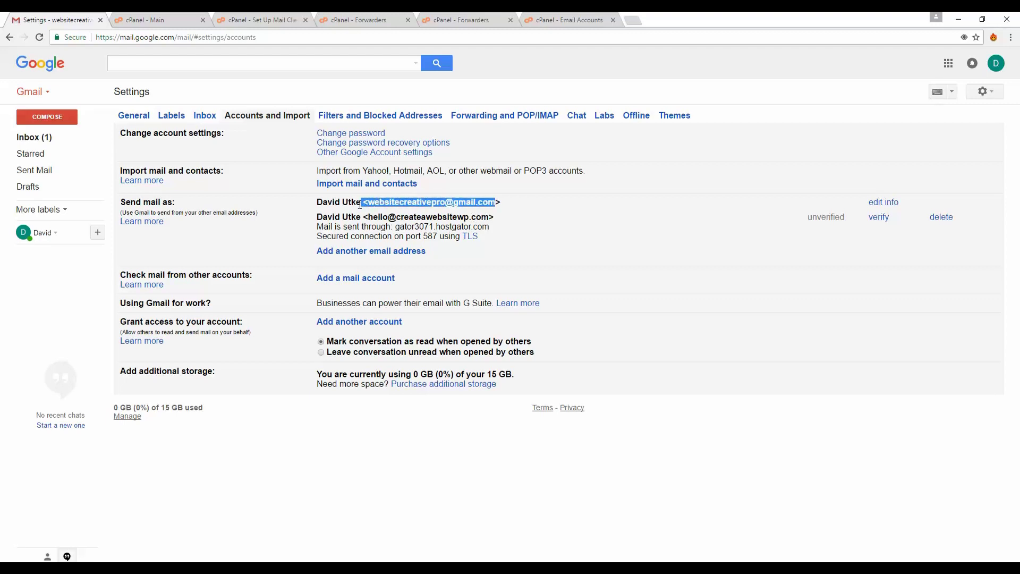
click(372, 215)
drag(493, 216, 360, 217)
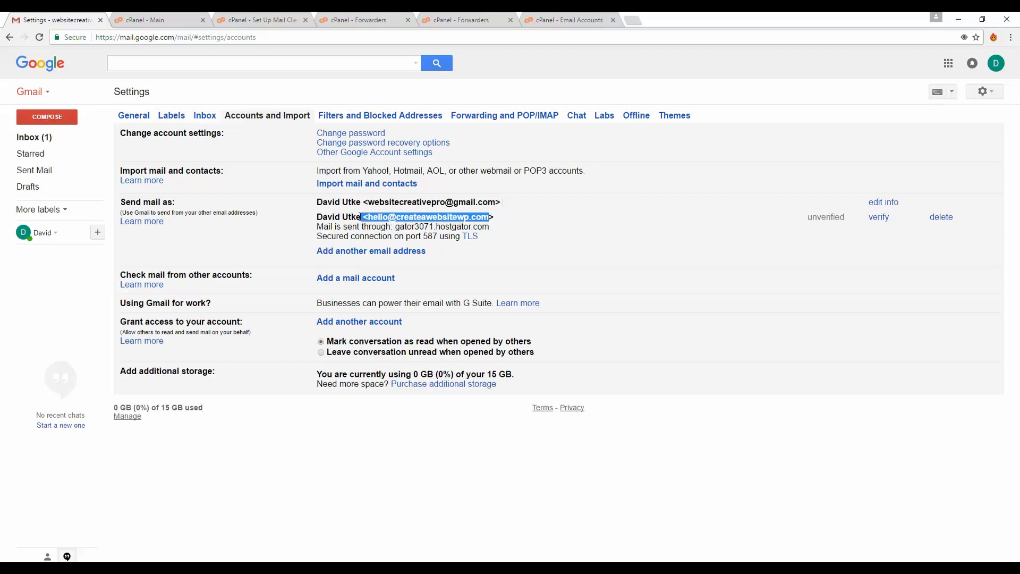
click(354, 226)
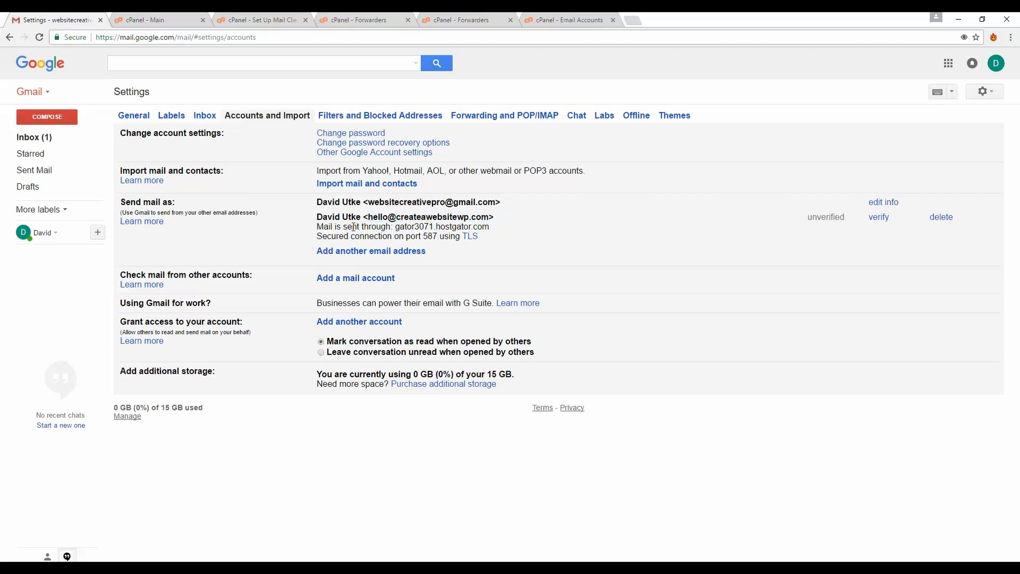
- Add the domain's hello address as a send-as address and advance to the SMTP server settings
click(381, 258)
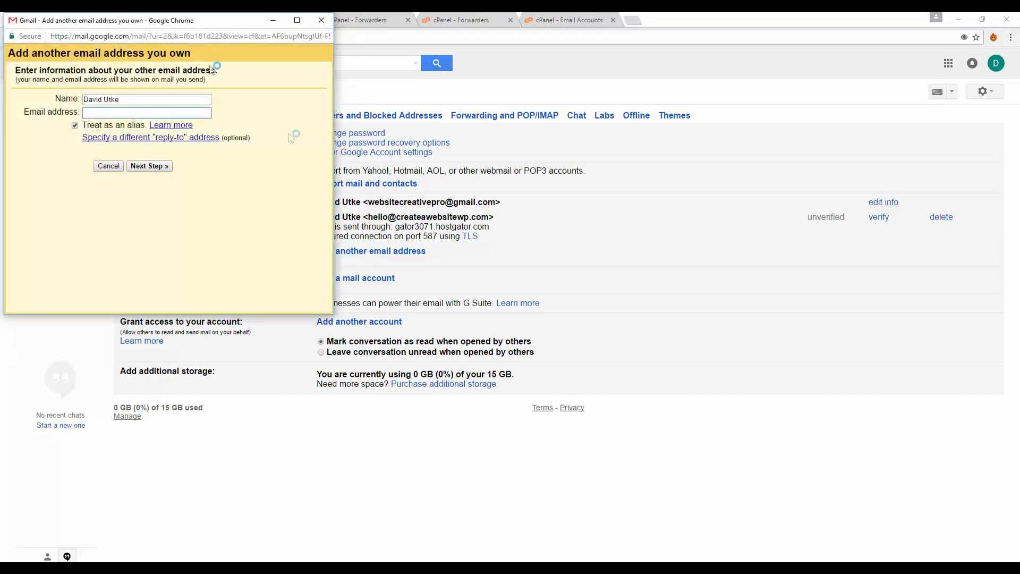
drag(198, 21, 560, 70)
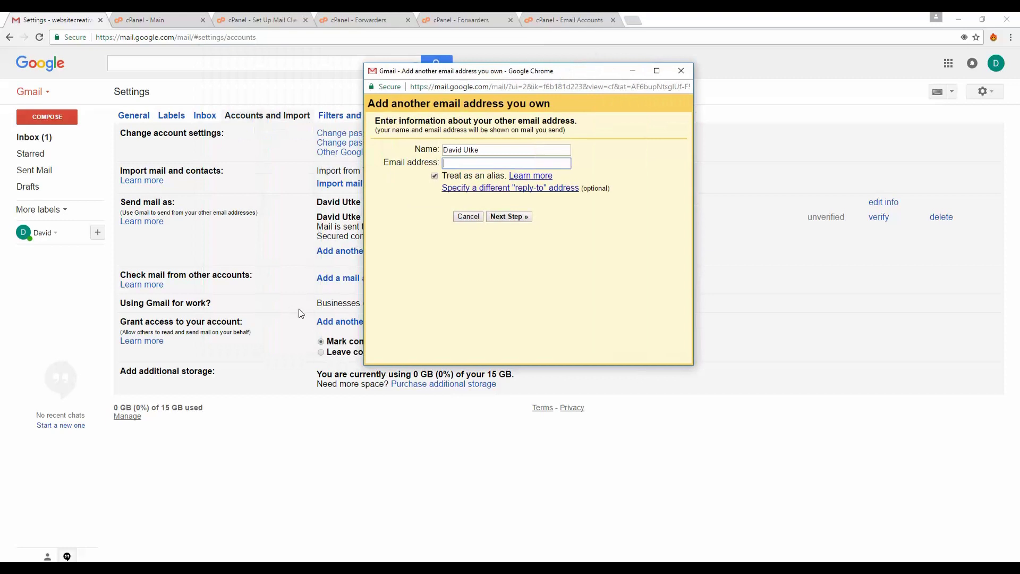
click(469, 161)
text(he)
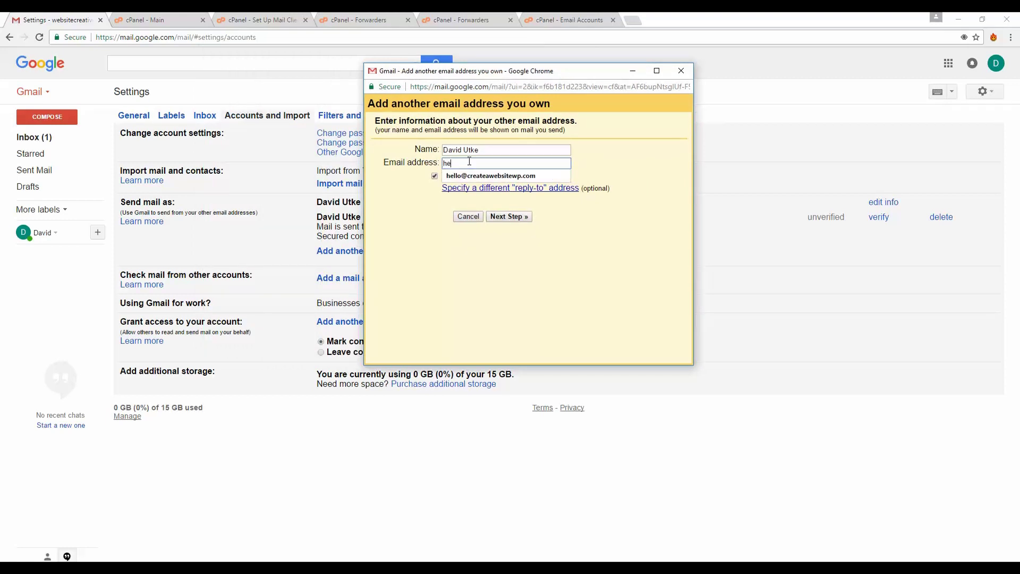
text(l)
click(470, 177)
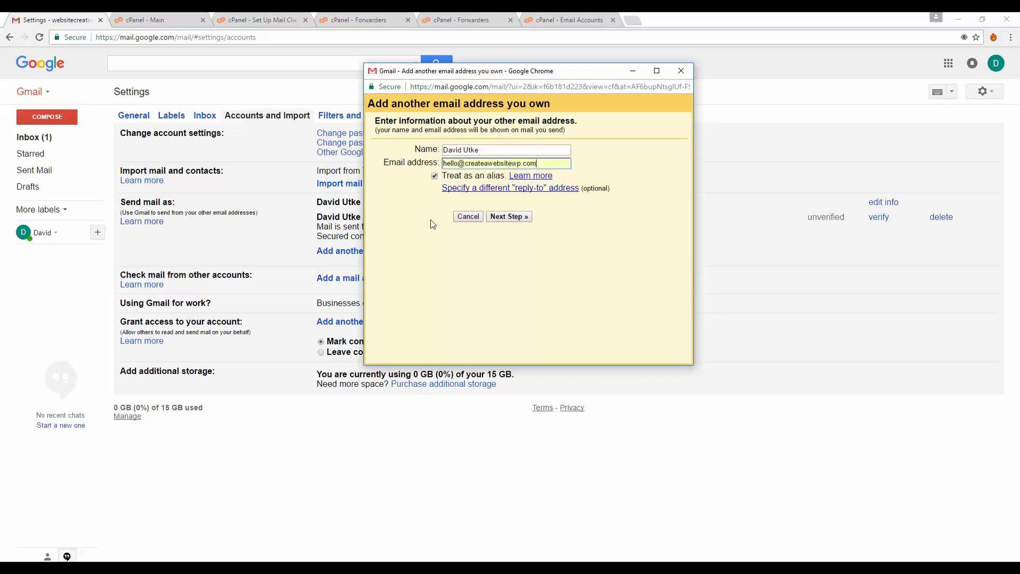
click(509, 216)
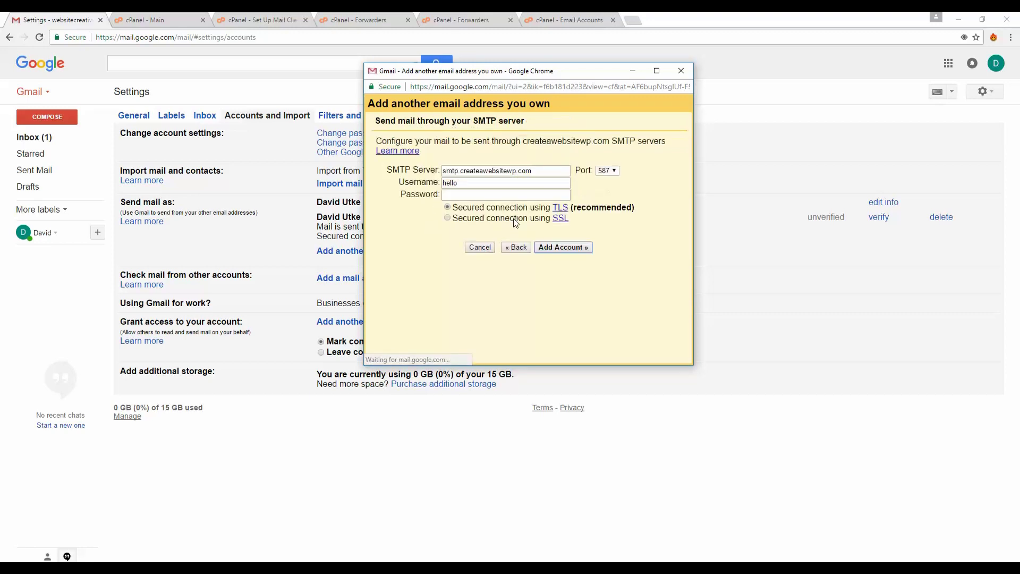
click(466, 183)
click(461, 196)
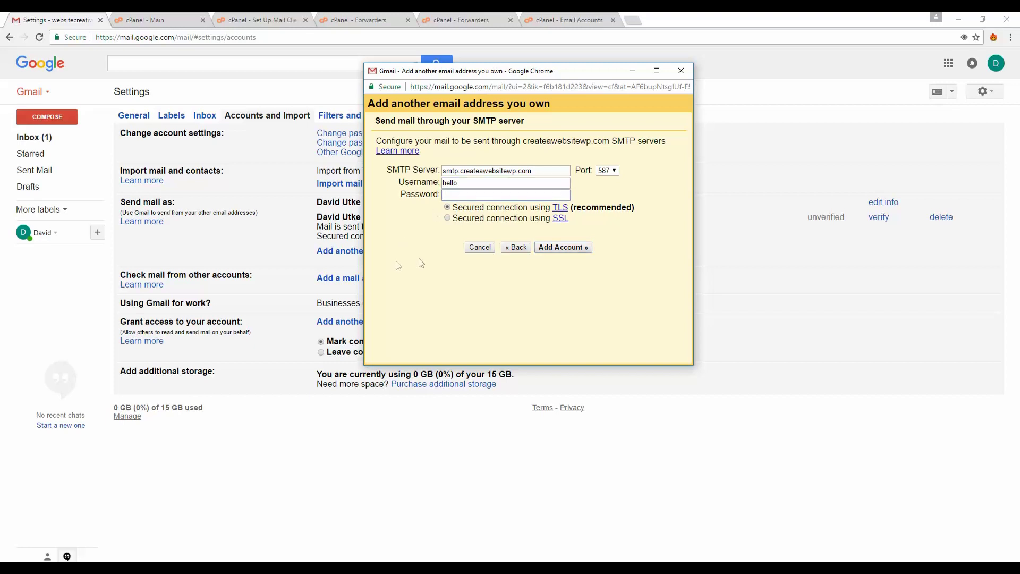
click(467, 181)
- Look through cPanel's main, Forwarders and Email Accounts tabs
click(223, 16)
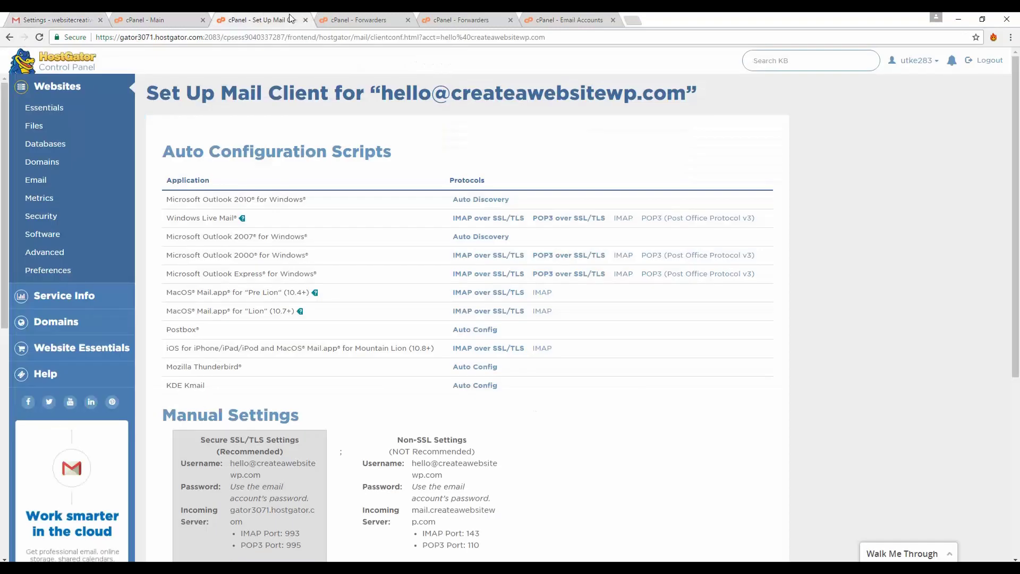
drag(1015, 87, 1015, 144)
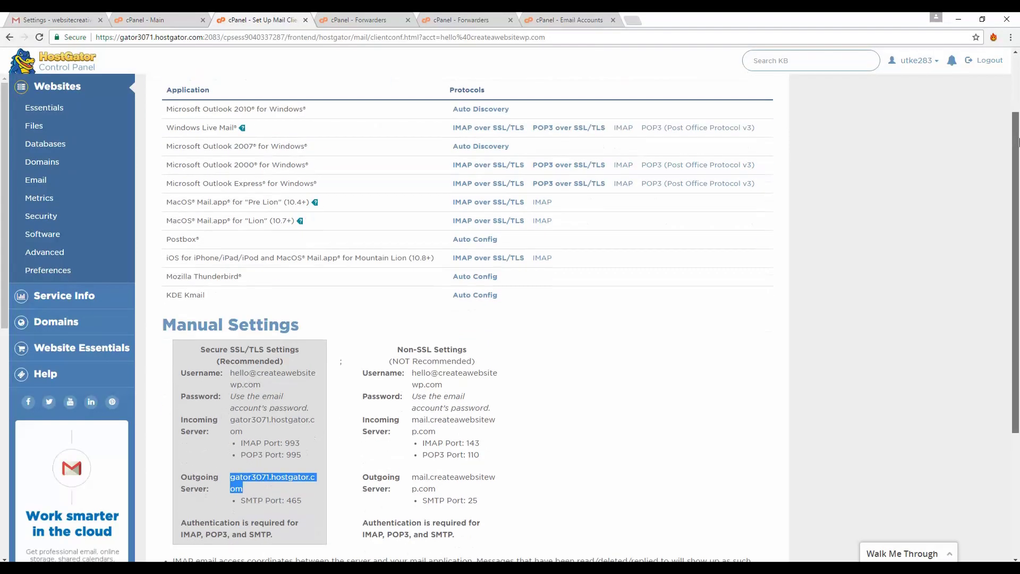
click(190, 16)
click(249, 19)
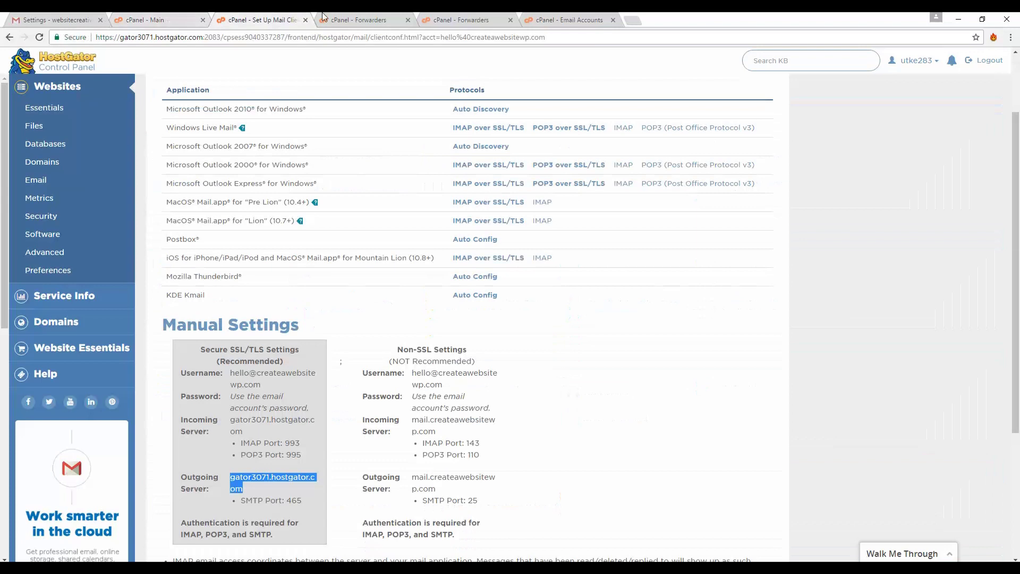
click(375, 21)
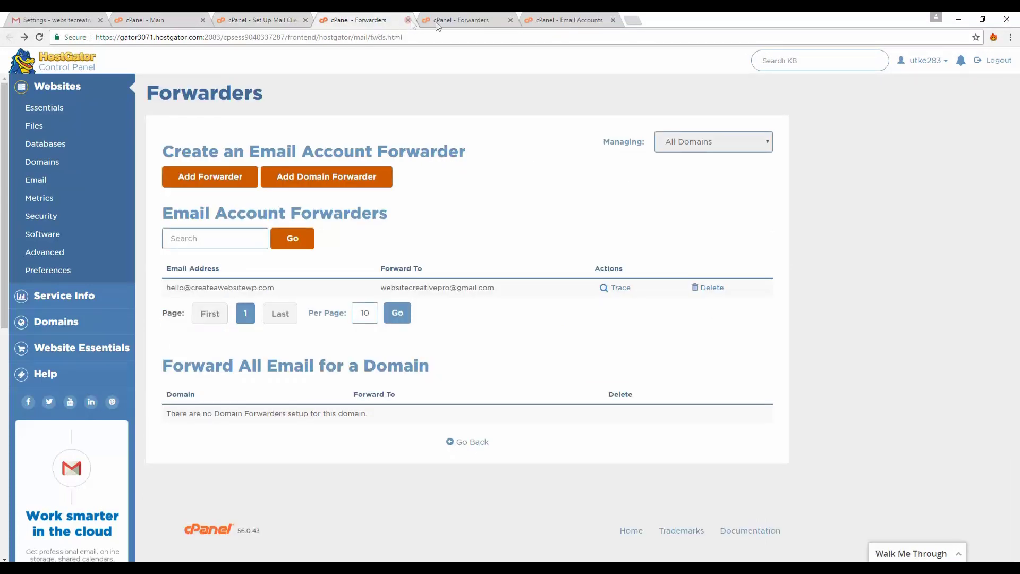
click(453, 22)
click(566, 21)
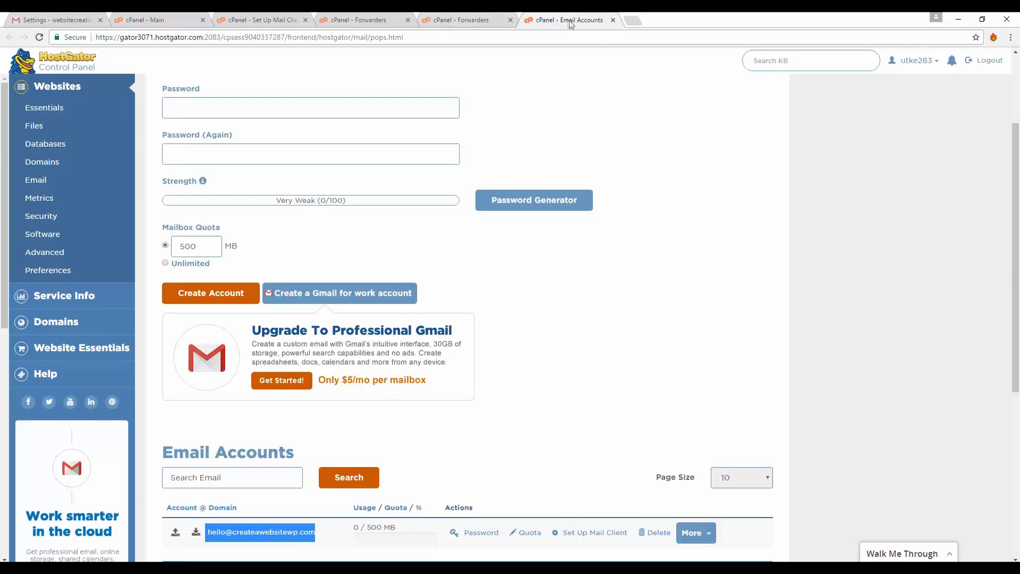
scroll(1017, 184, up, 3)
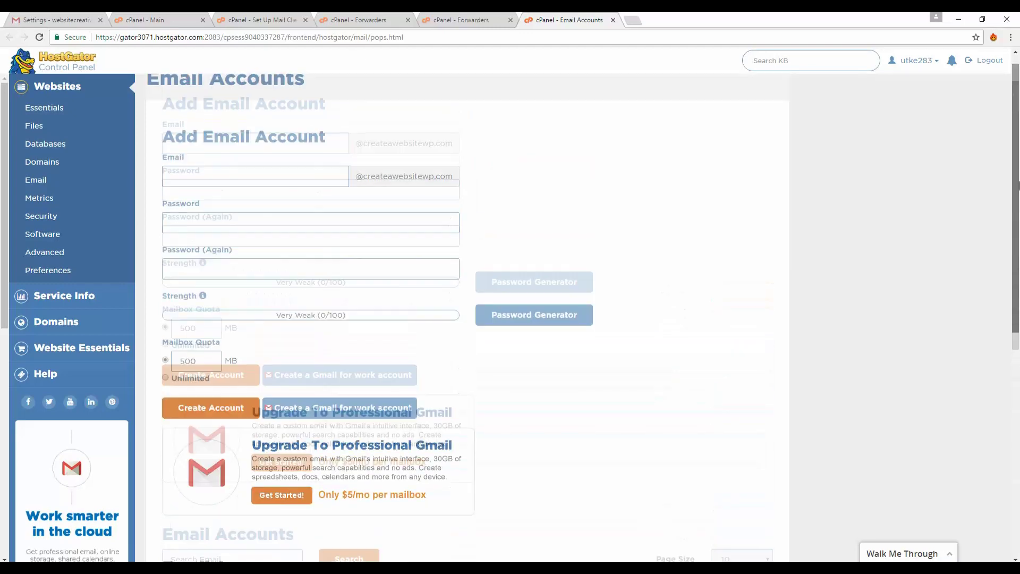
drag(1017, 184, 1018, 382)
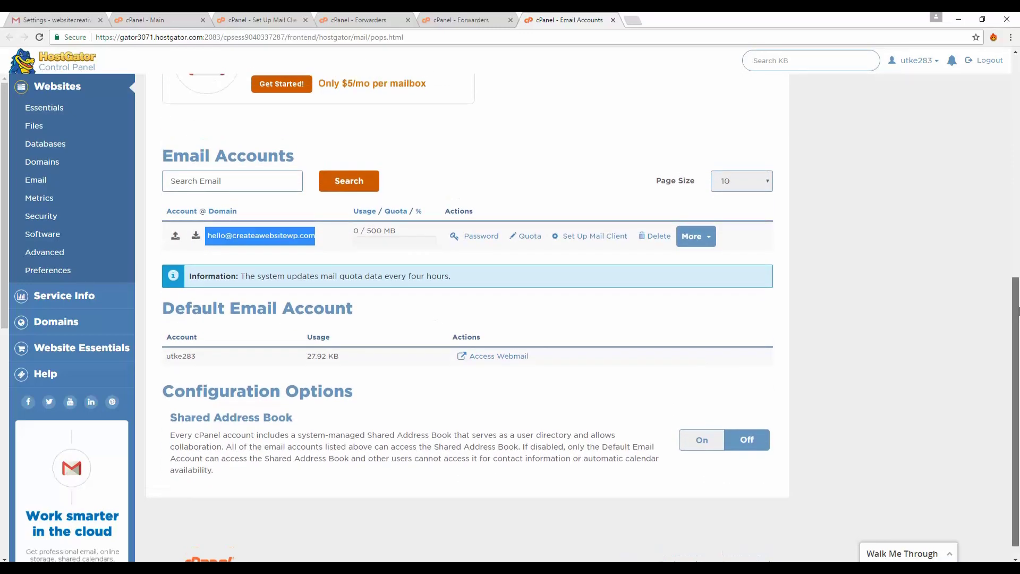
mouse_move(1018, 311)
mouse_down()
mouse_move(1018, 87)
mouse_move(1017, 304)
mouse_up()
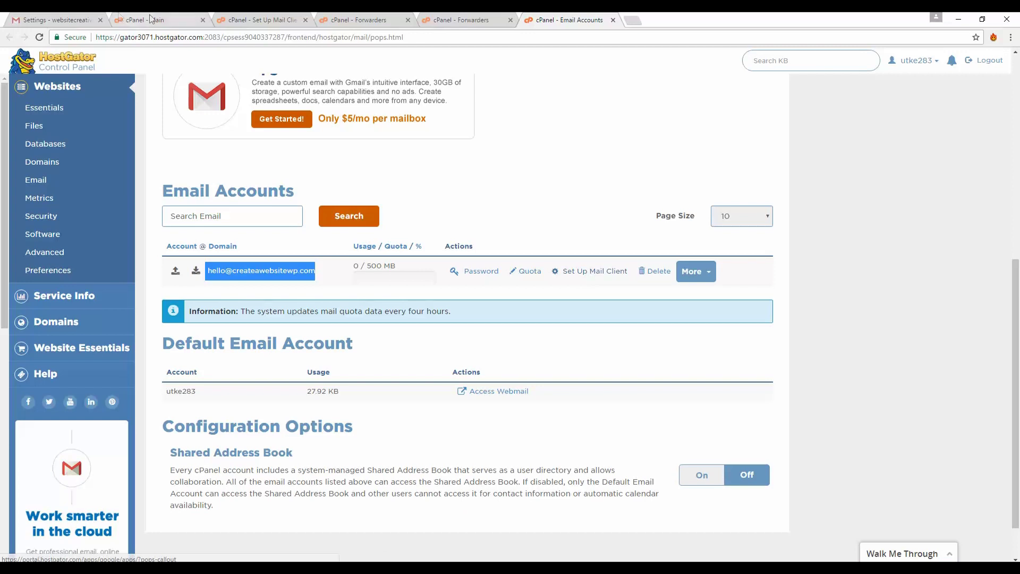
- Return to Set Up Mail Client and highlight the secure SSL/TLS manual settings
click(247, 20)
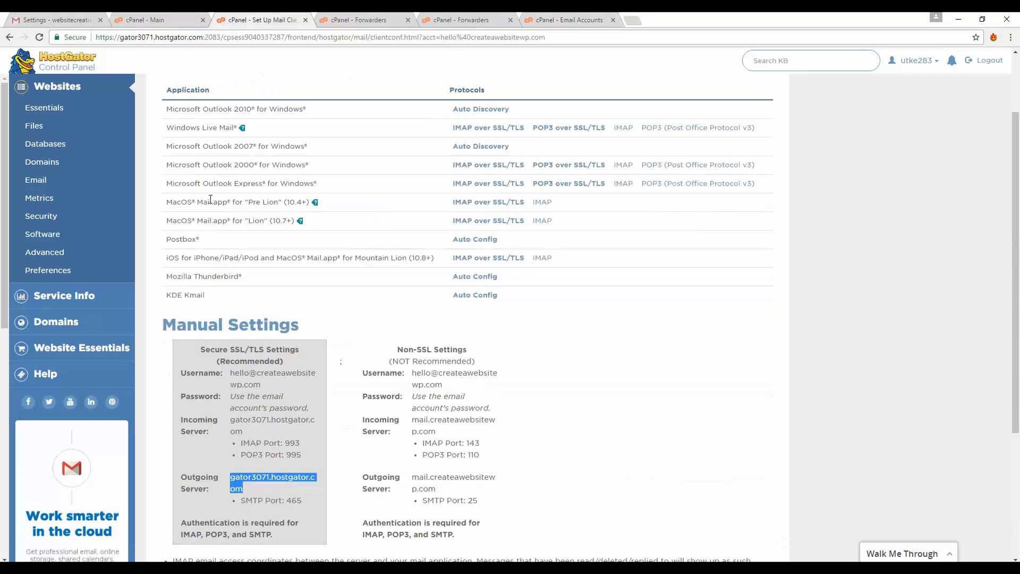
drag(1017, 193, 1012, 317)
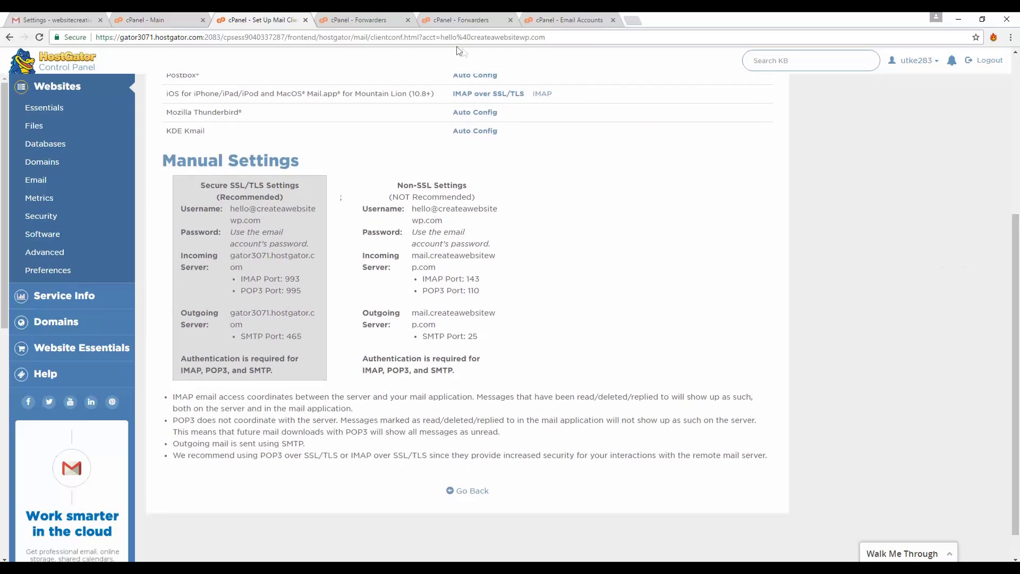
drag(295, 331, 187, 186)
click(244, 248)
- Copy the hello username from cPanel and enter it with the mailbox password in Gmail's SMTP form
click(429, 526)
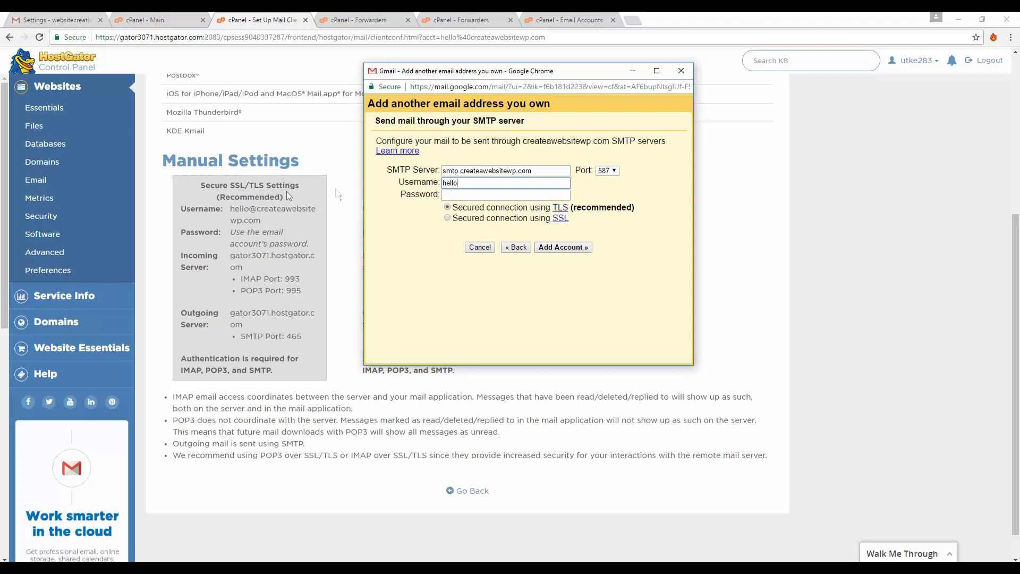
click(342, 209)
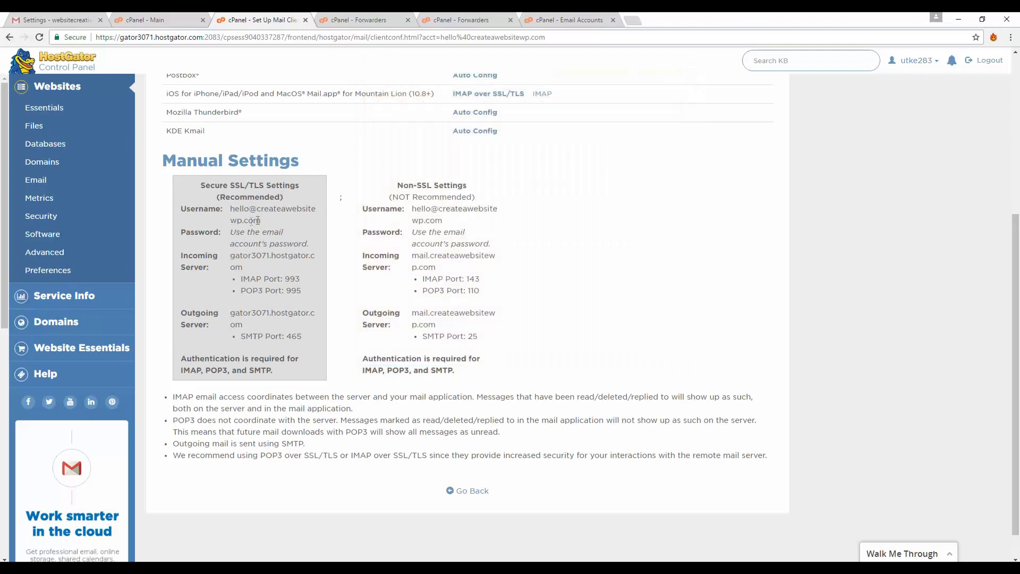
drag(262, 221, 230, 209)
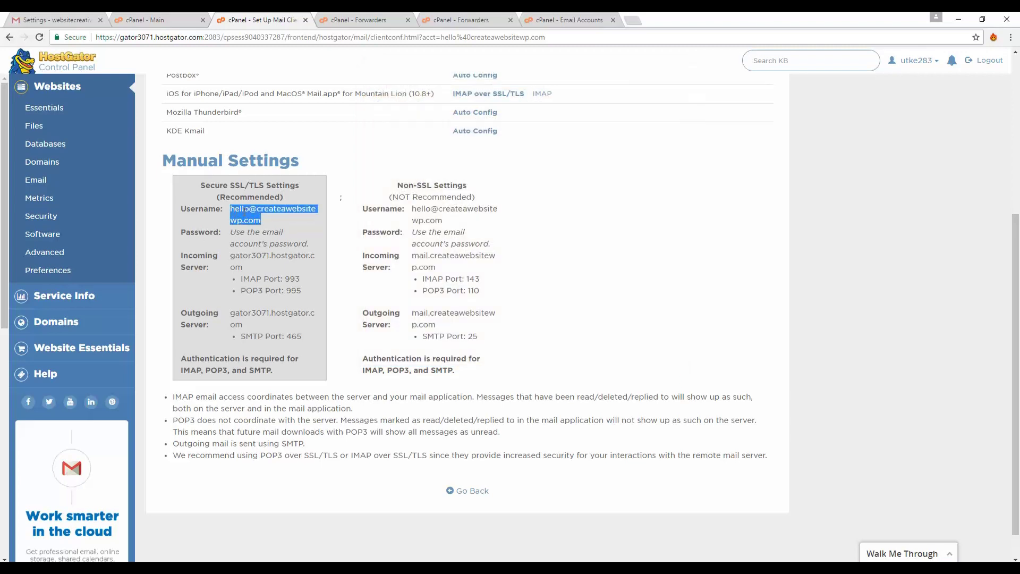
right_click(257, 210)
click(268, 220)
click(352, 568)
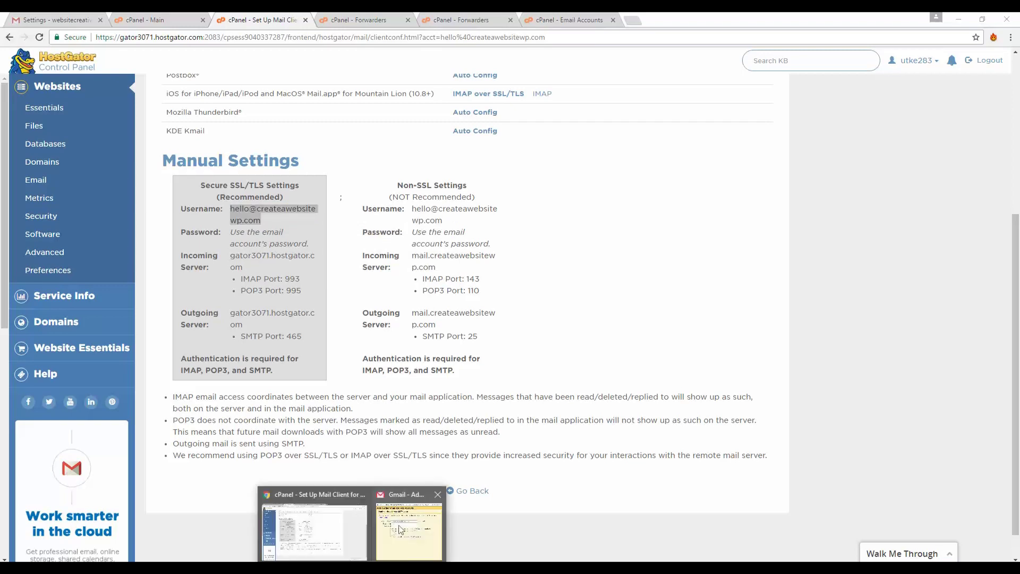
click(400, 528)
click(489, 184)
text(hel)
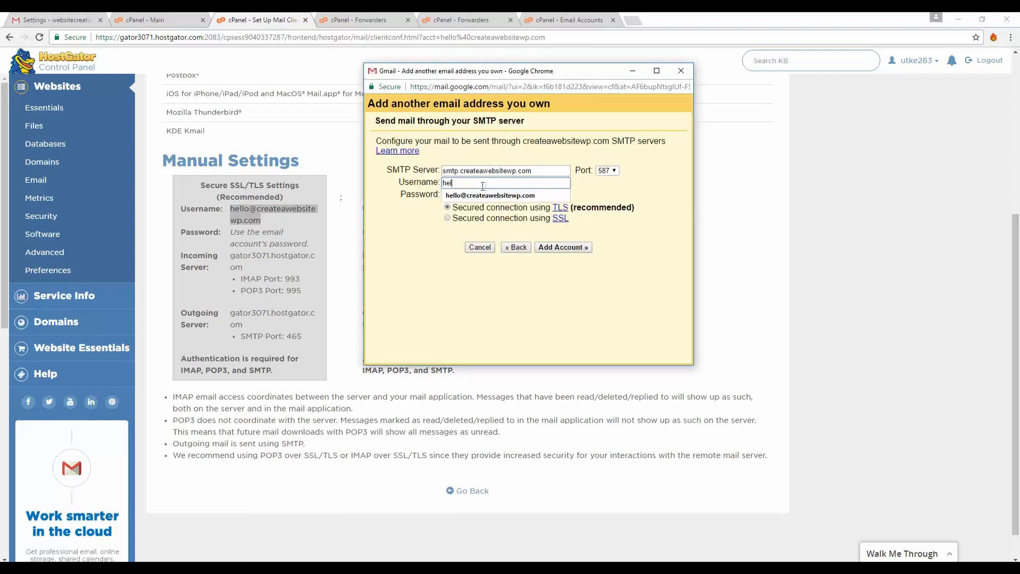
click(467, 195)
click(468, 195)
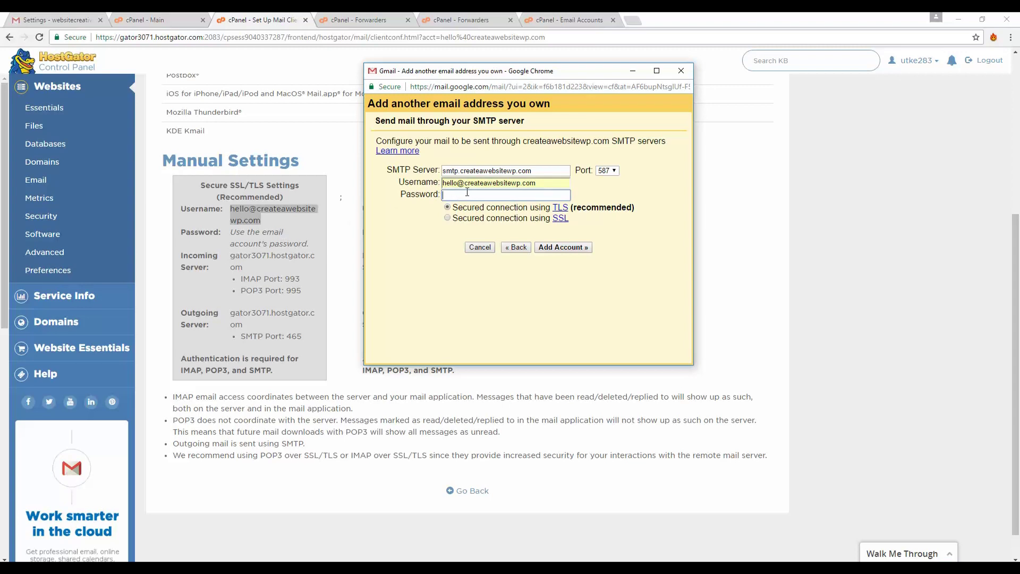
text(•••)
- Replace Gmail's SMTP server with gator3071.hostgator.com copied from cPanel's outgoing server
click(247, 322)
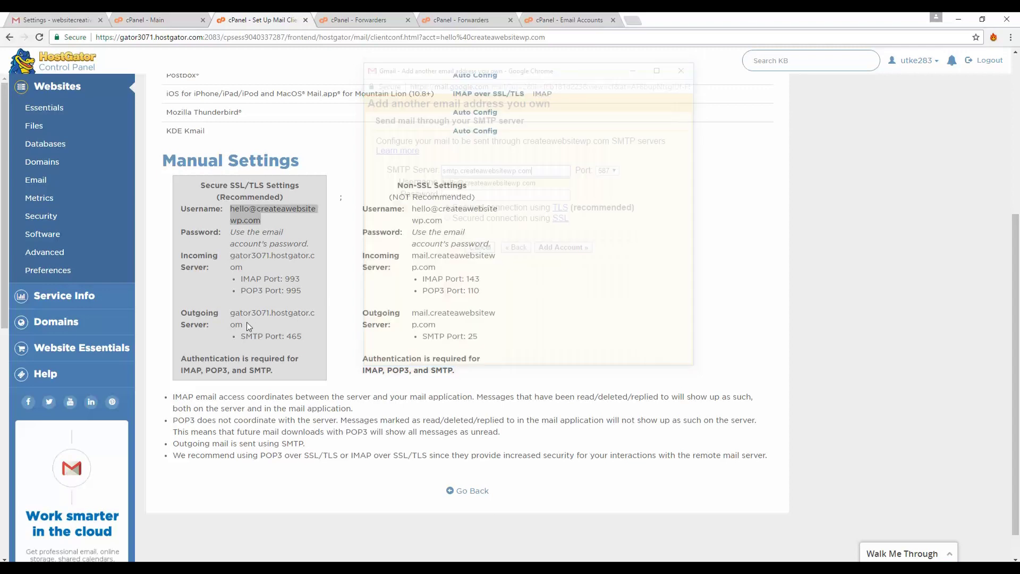
drag(247, 322, 231, 314)
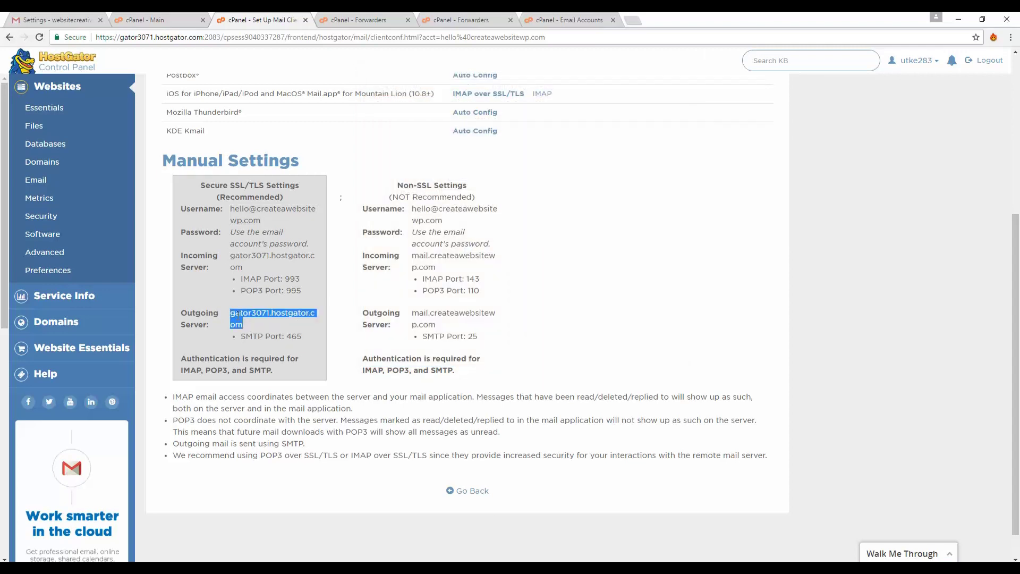
right_click(238, 314)
click(260, 323)
mouse_move(353, 567)
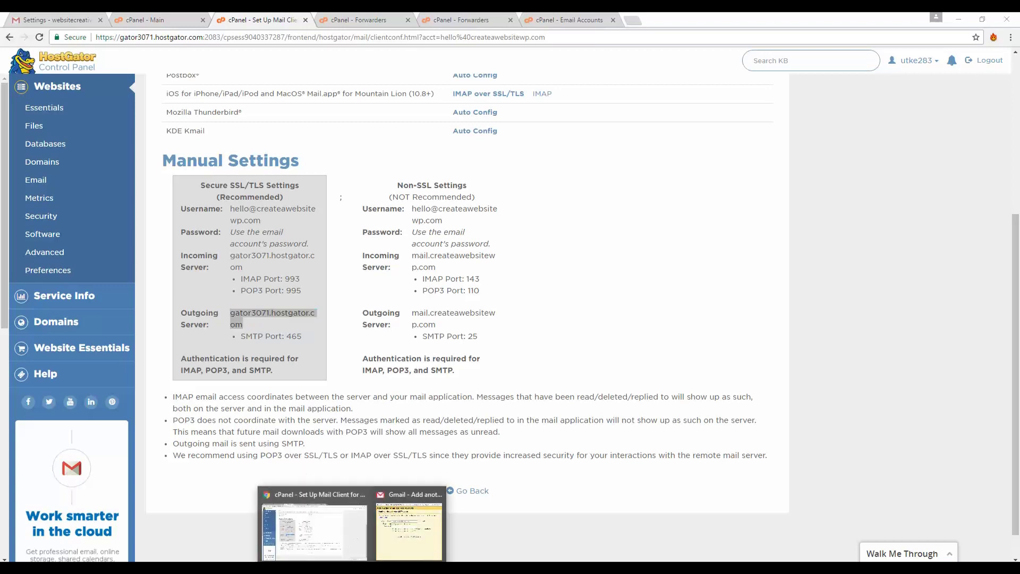
click(410, 523)
drag(534, 171, 443, 171)
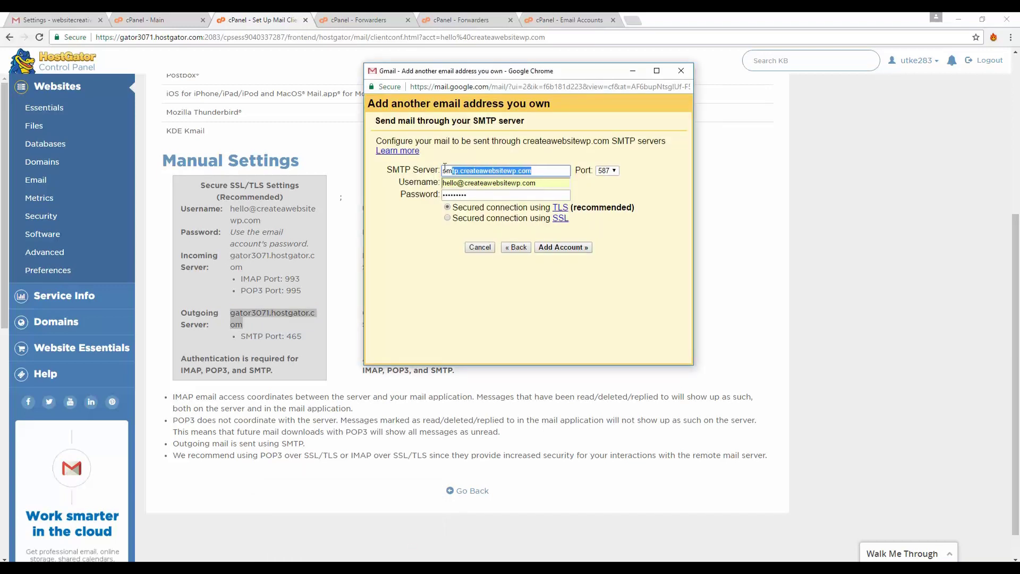
key(BackSpace)
right_click(449, 173)
click(476, 234)
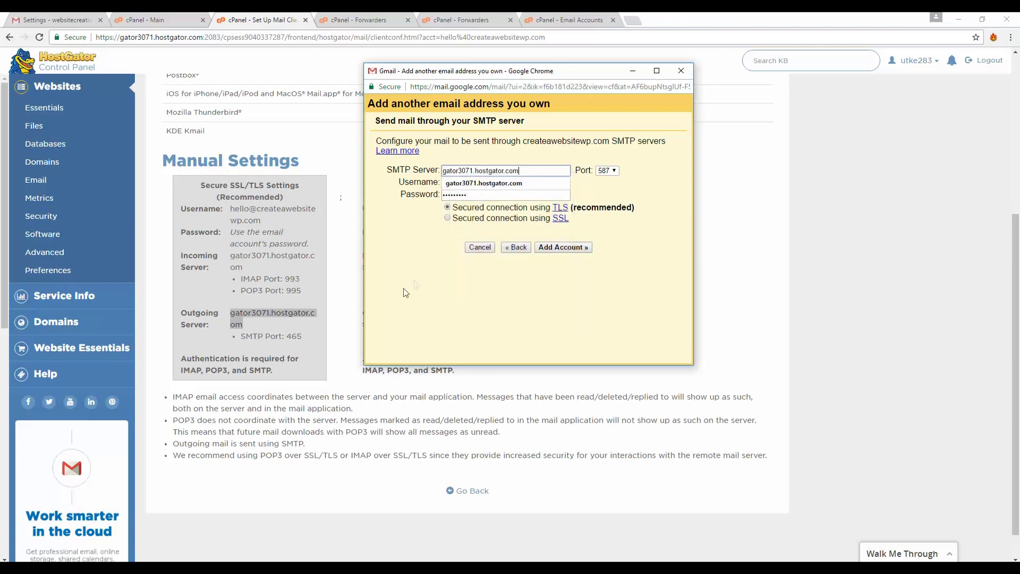
- Submit the SMTP details via Add Account and highlight the address the confirmation code went to
click(552, 249)
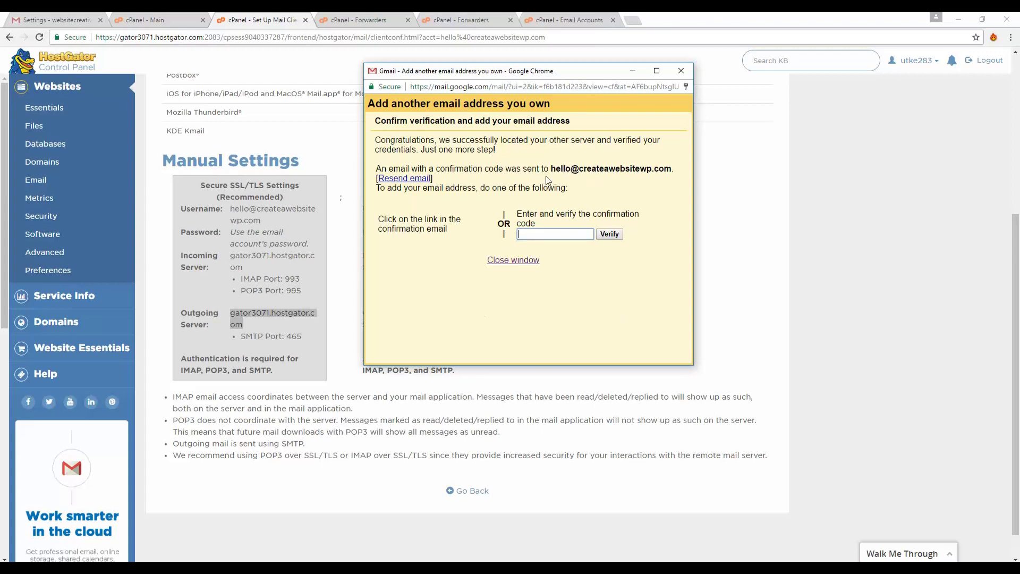
drag(376, 168, 636, 172)
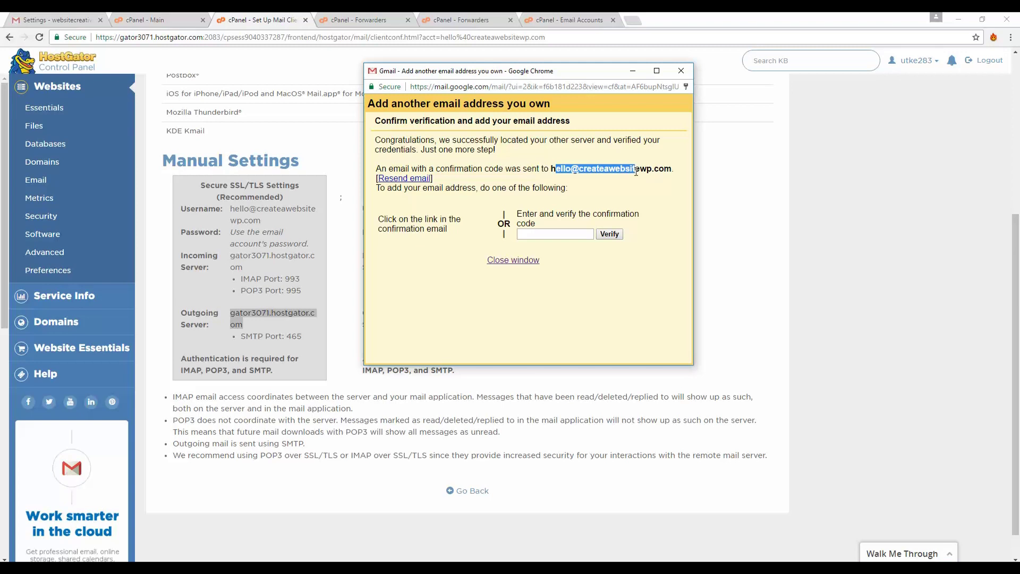
click(658, 200)
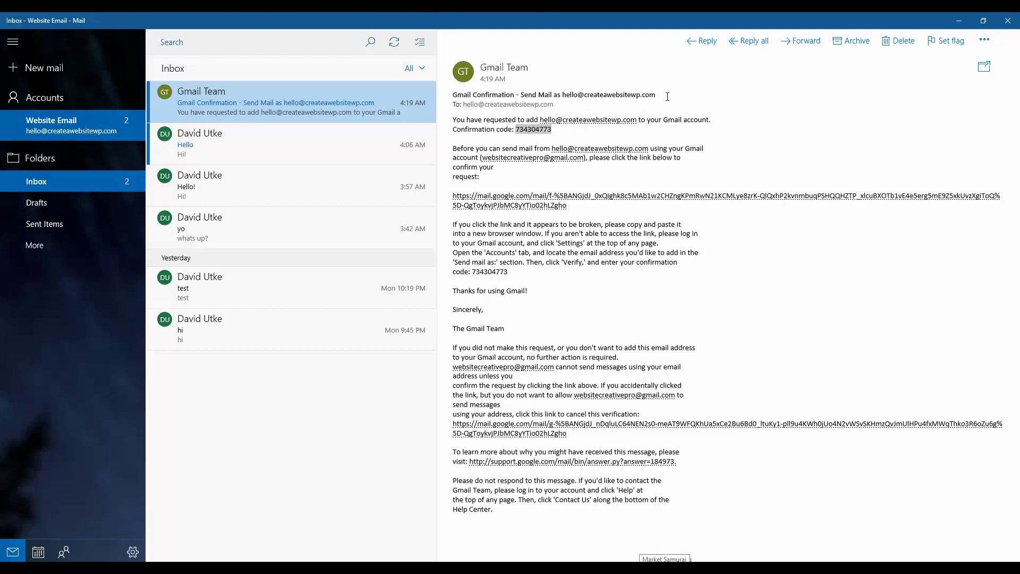
- Select the confirmation code in the Gmail Team email, then return to Gmail's Accounts and Import settings
drag(667, 95, 453, 129)
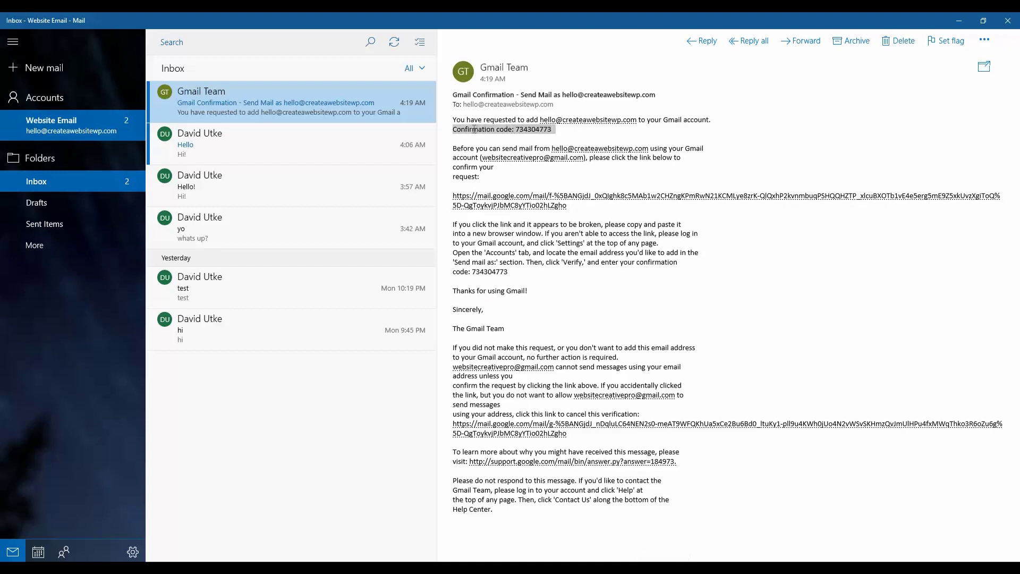
click(554, 130)
drag(554, 129, 515, 130)
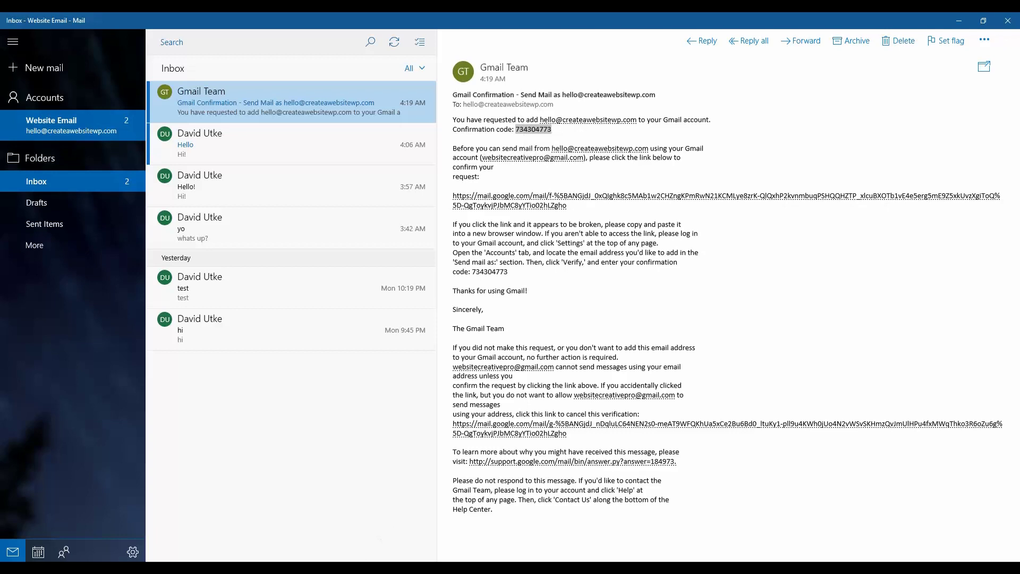
click(352, 567)
click(409, 531)
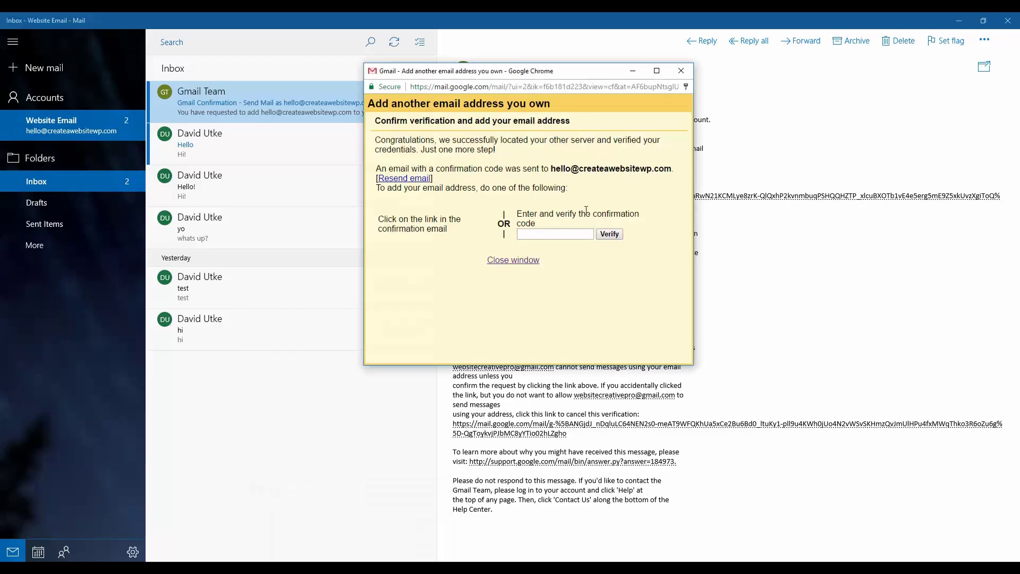
click(544, 231)
mouse_move(352, 567)
click(345, 526)
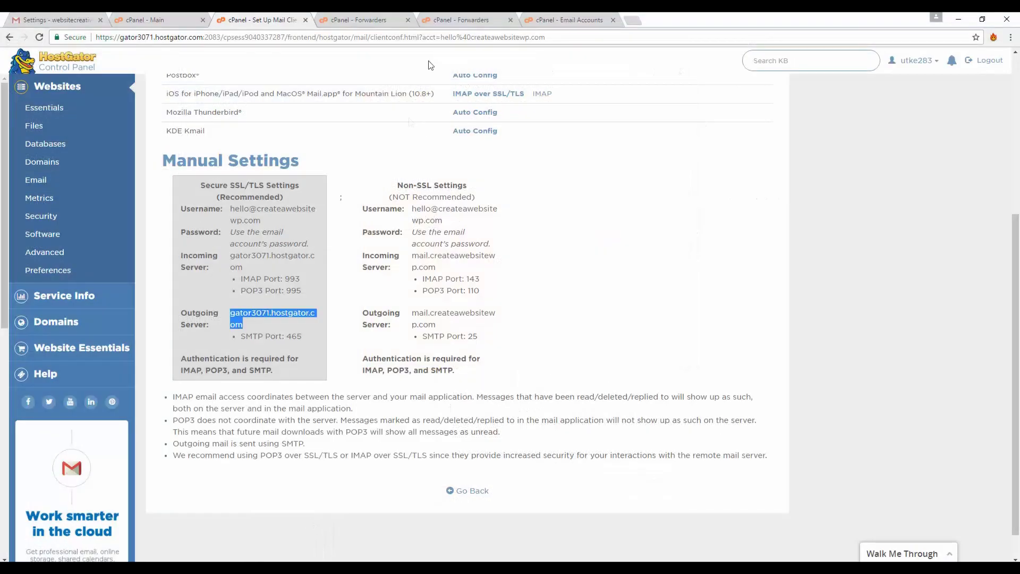
click(79, 19)
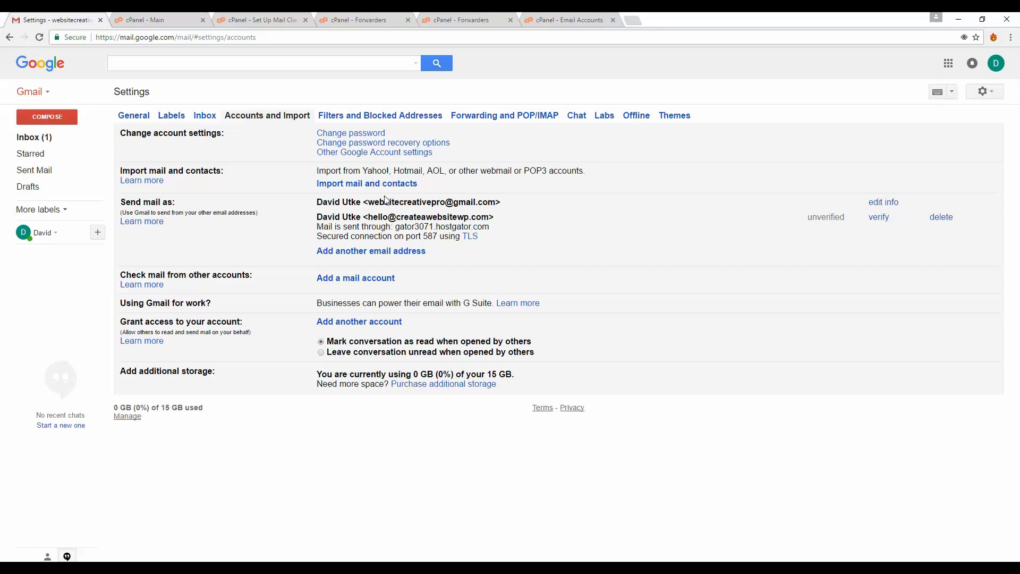
- In Send mail as, make the createawebsitewp.com address Gmail's default sender and begin a new message from it
drag(460, 236, 318, 202)
click(333, 223)
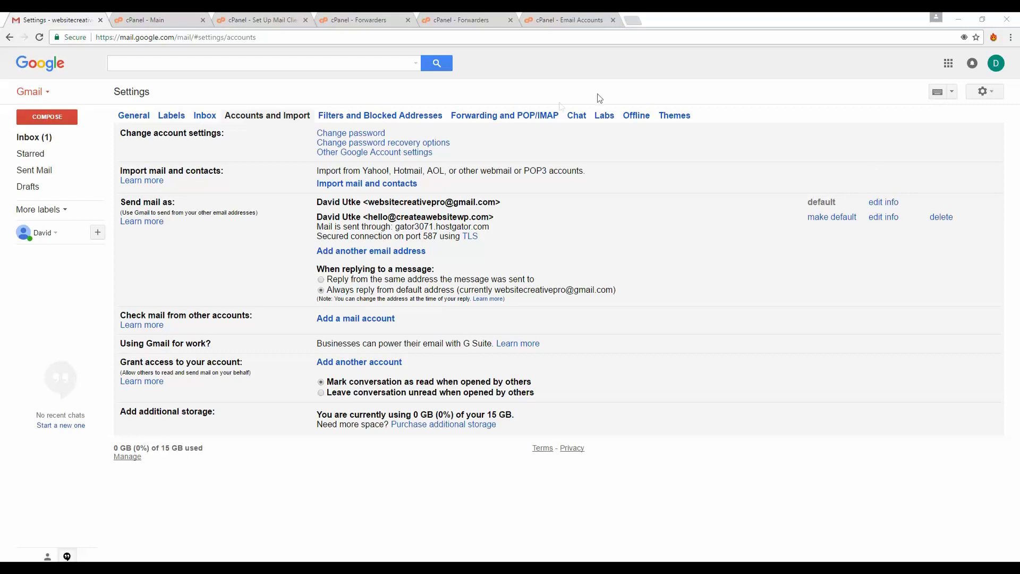
click(818, 217)
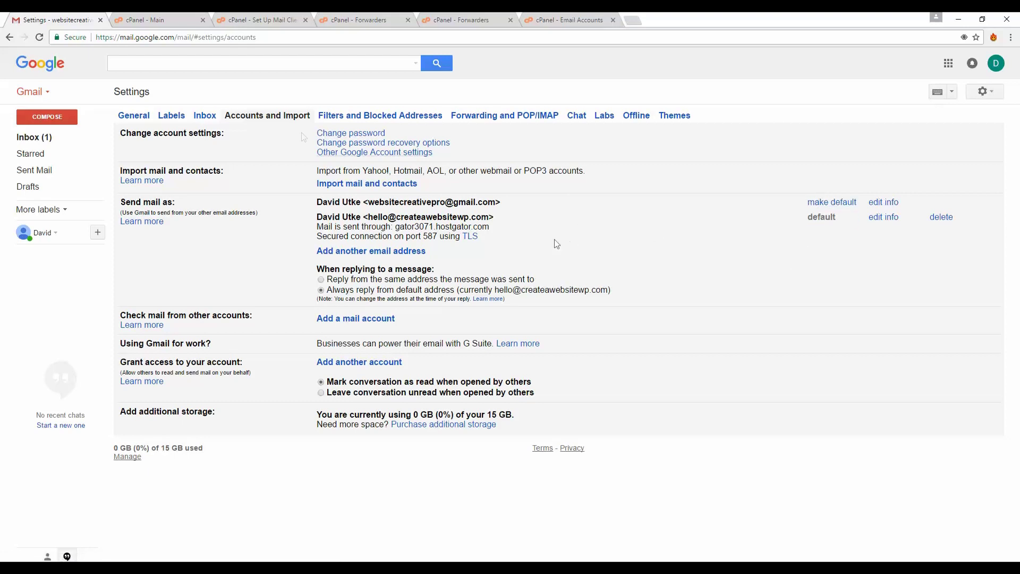
click(59, 120)
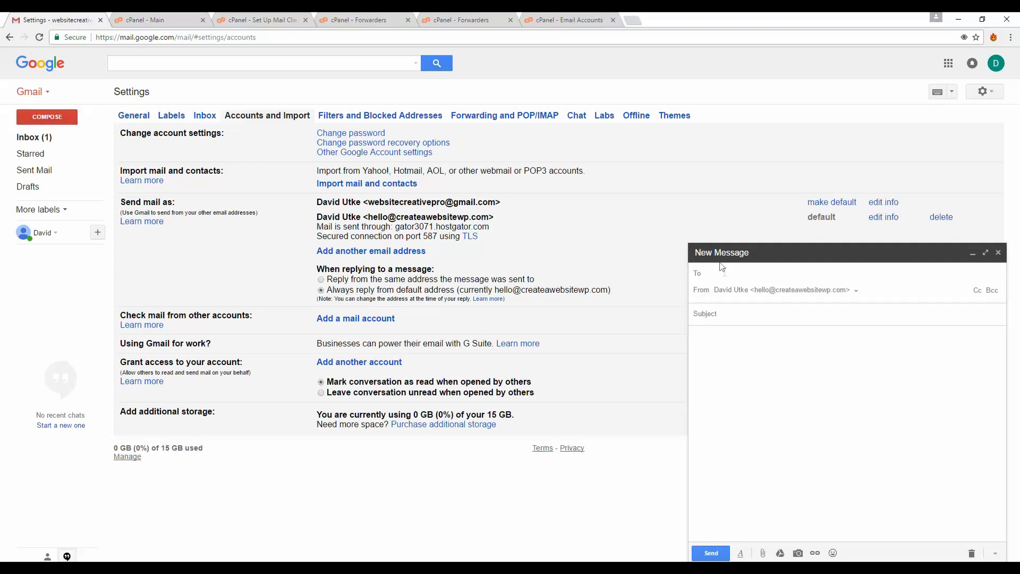